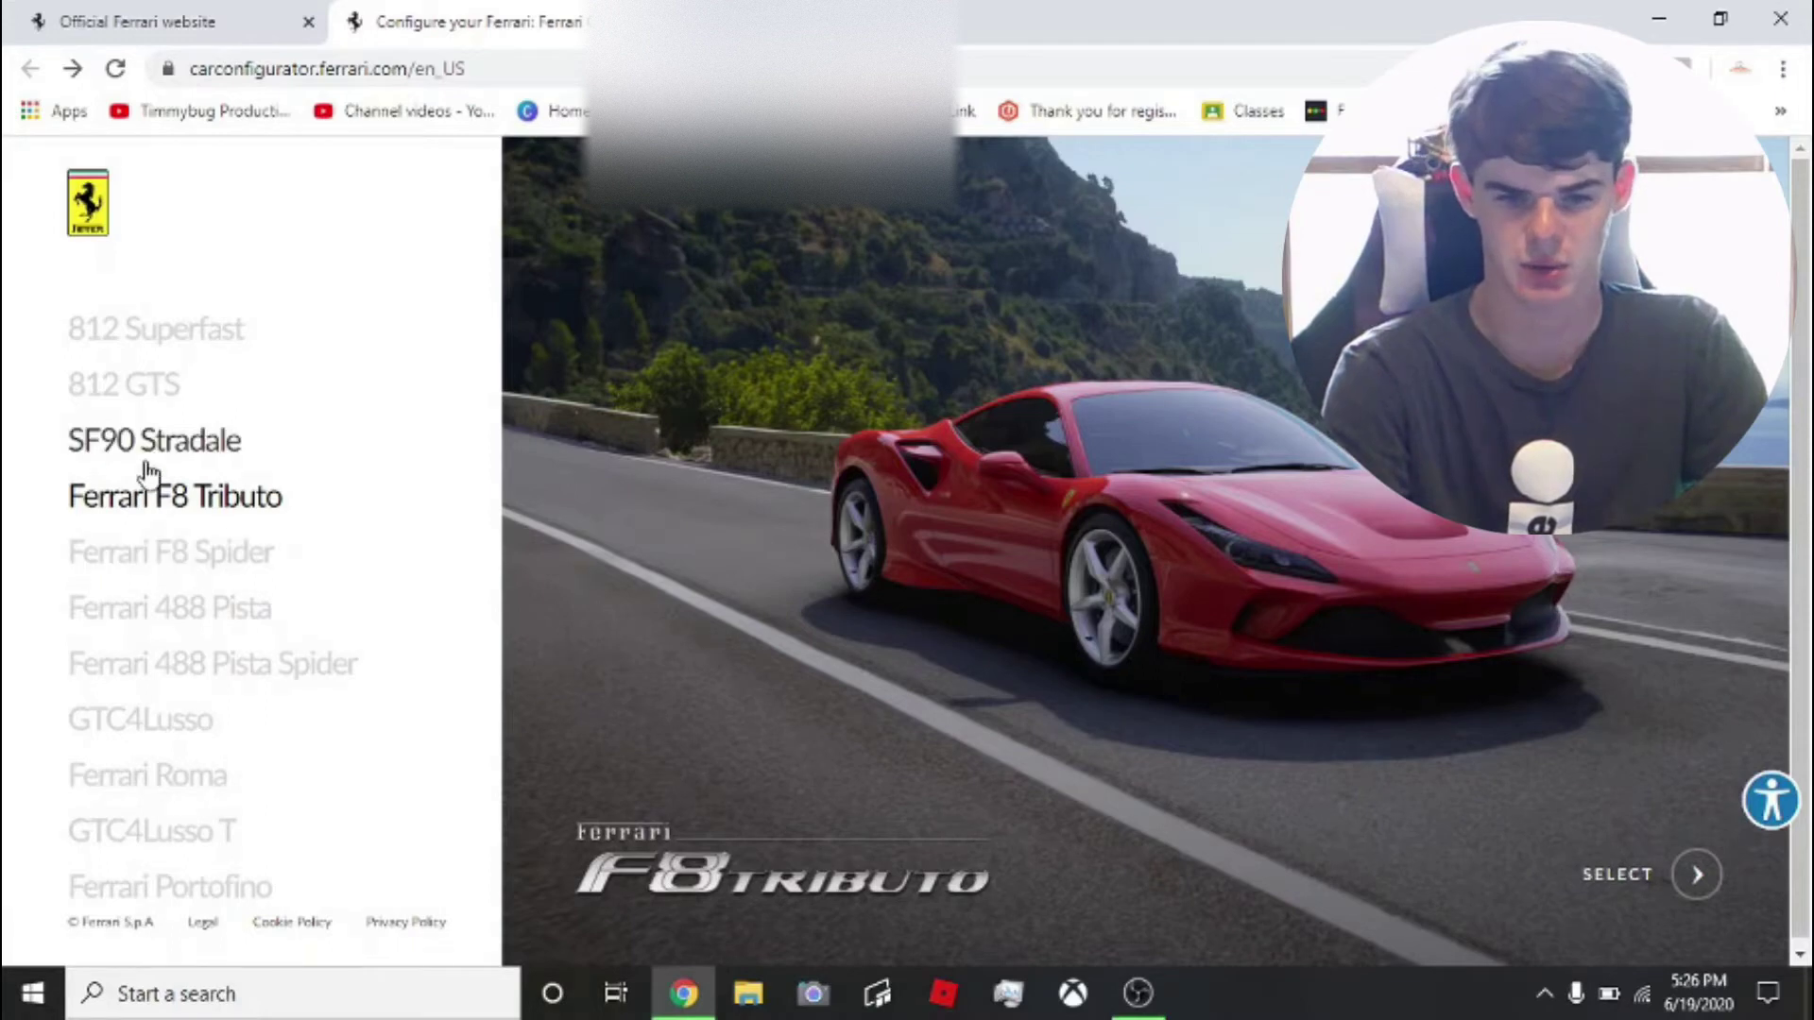
Preview each model in the list, from SF90 Stradale through Ferrari Portofino
click(161, 453)
click(163, 508)
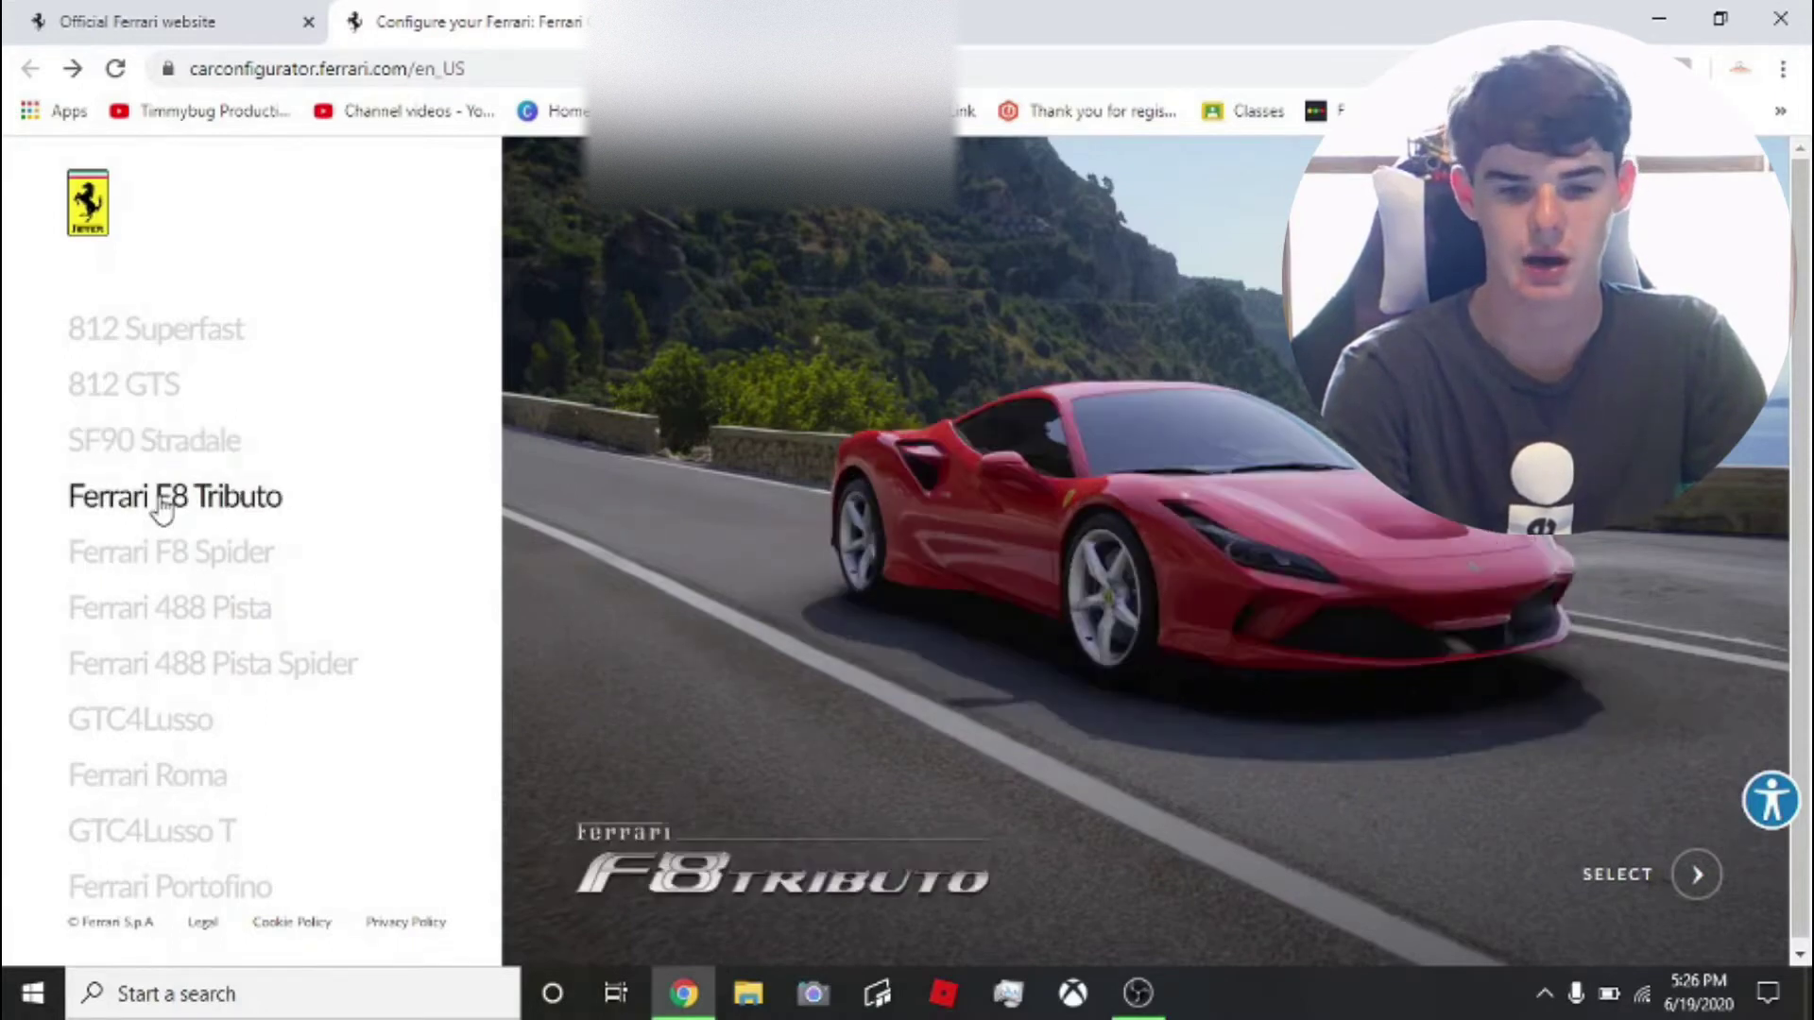
click(158, 567)
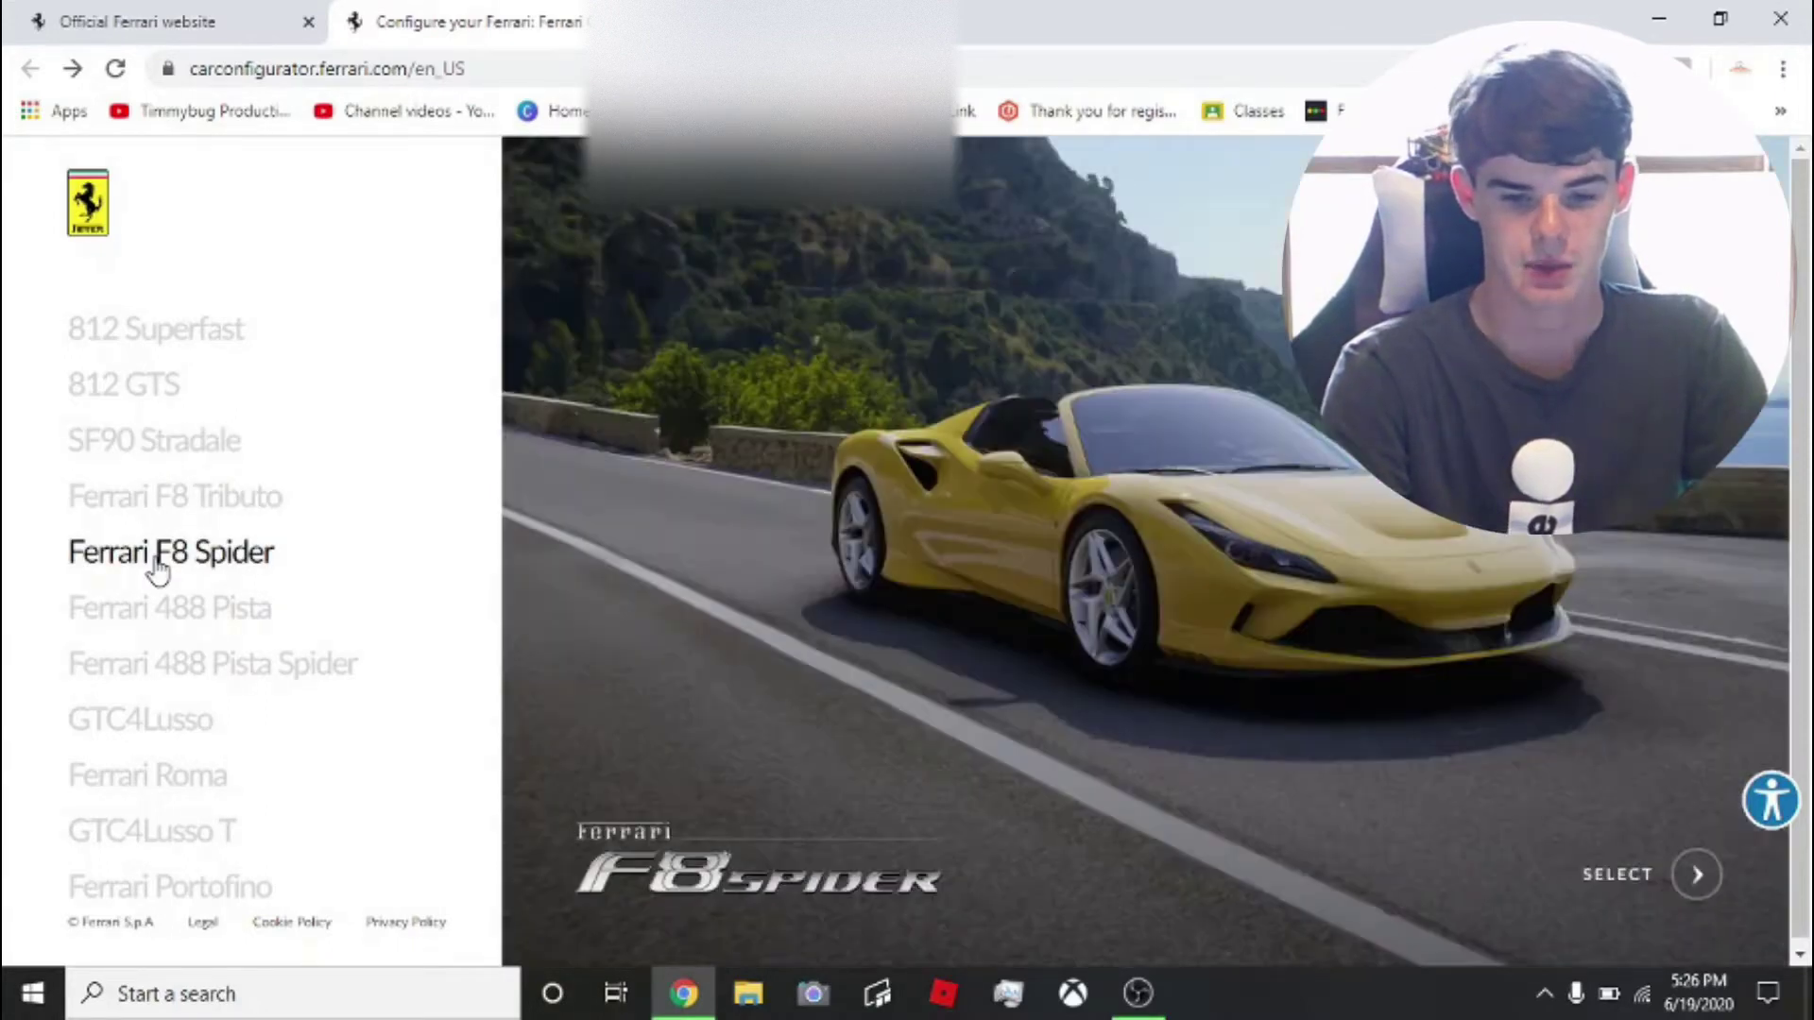
click(161, 605)
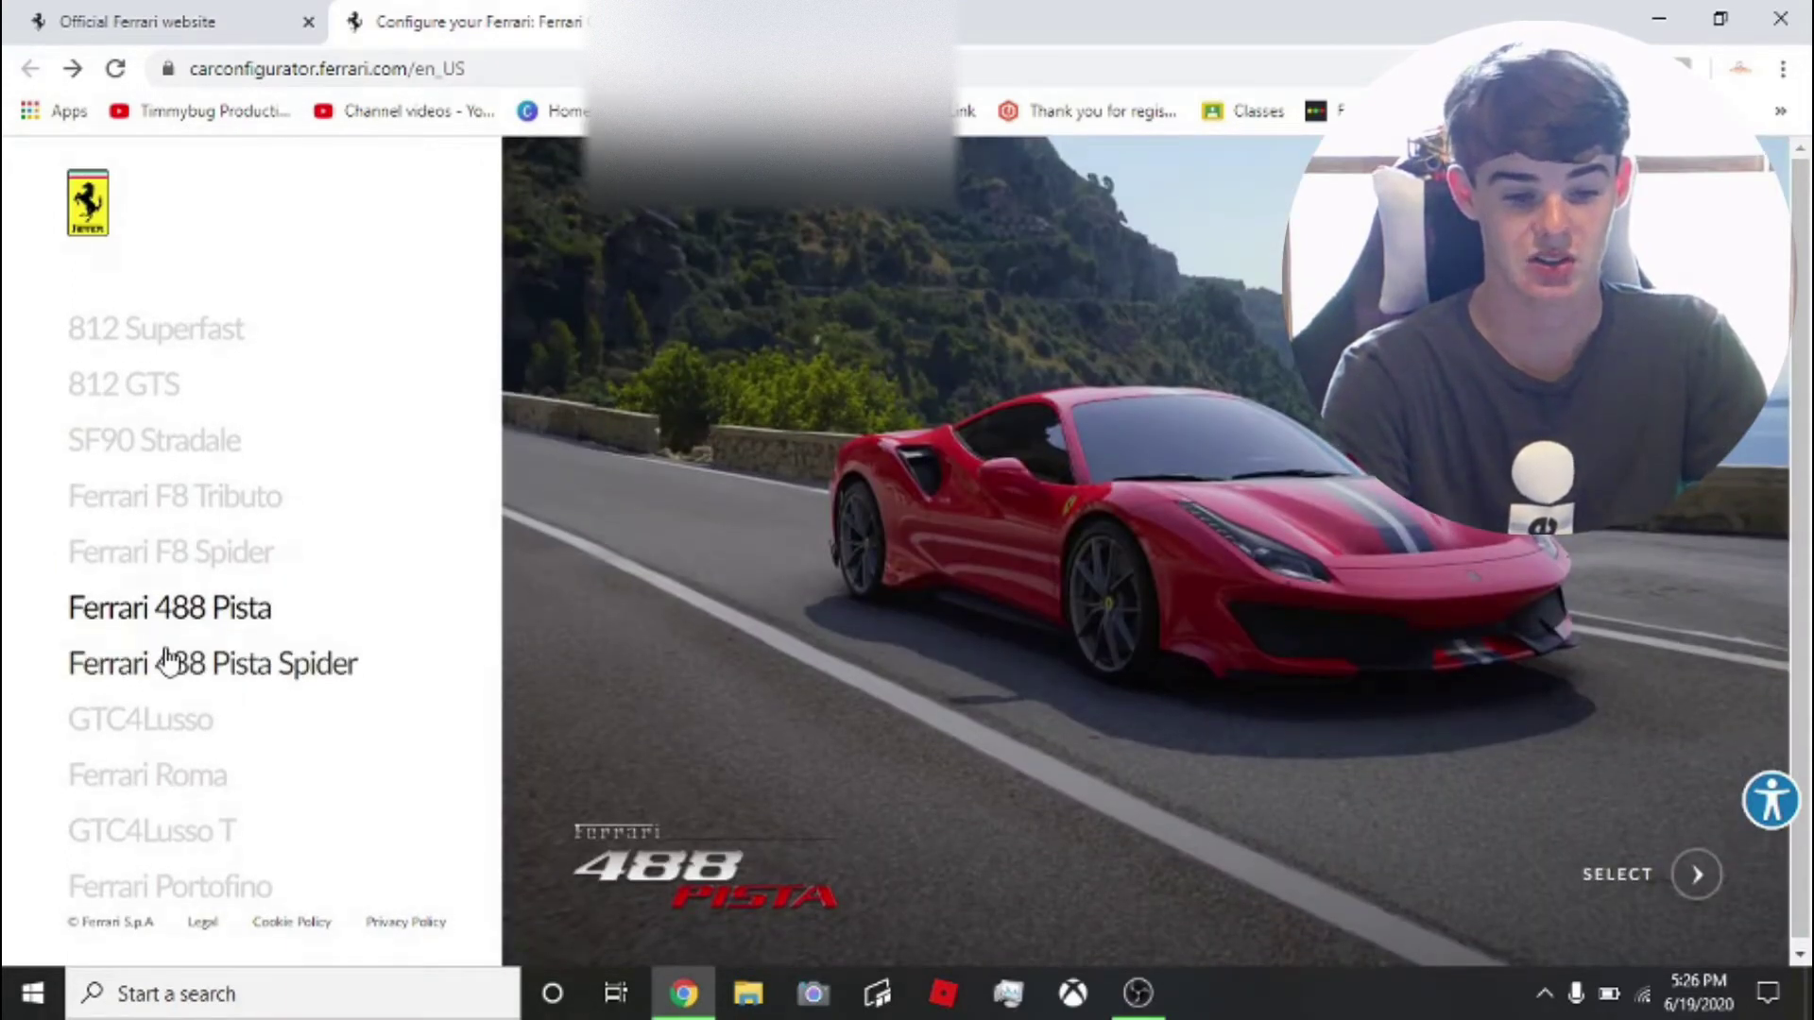
click(284, 673)
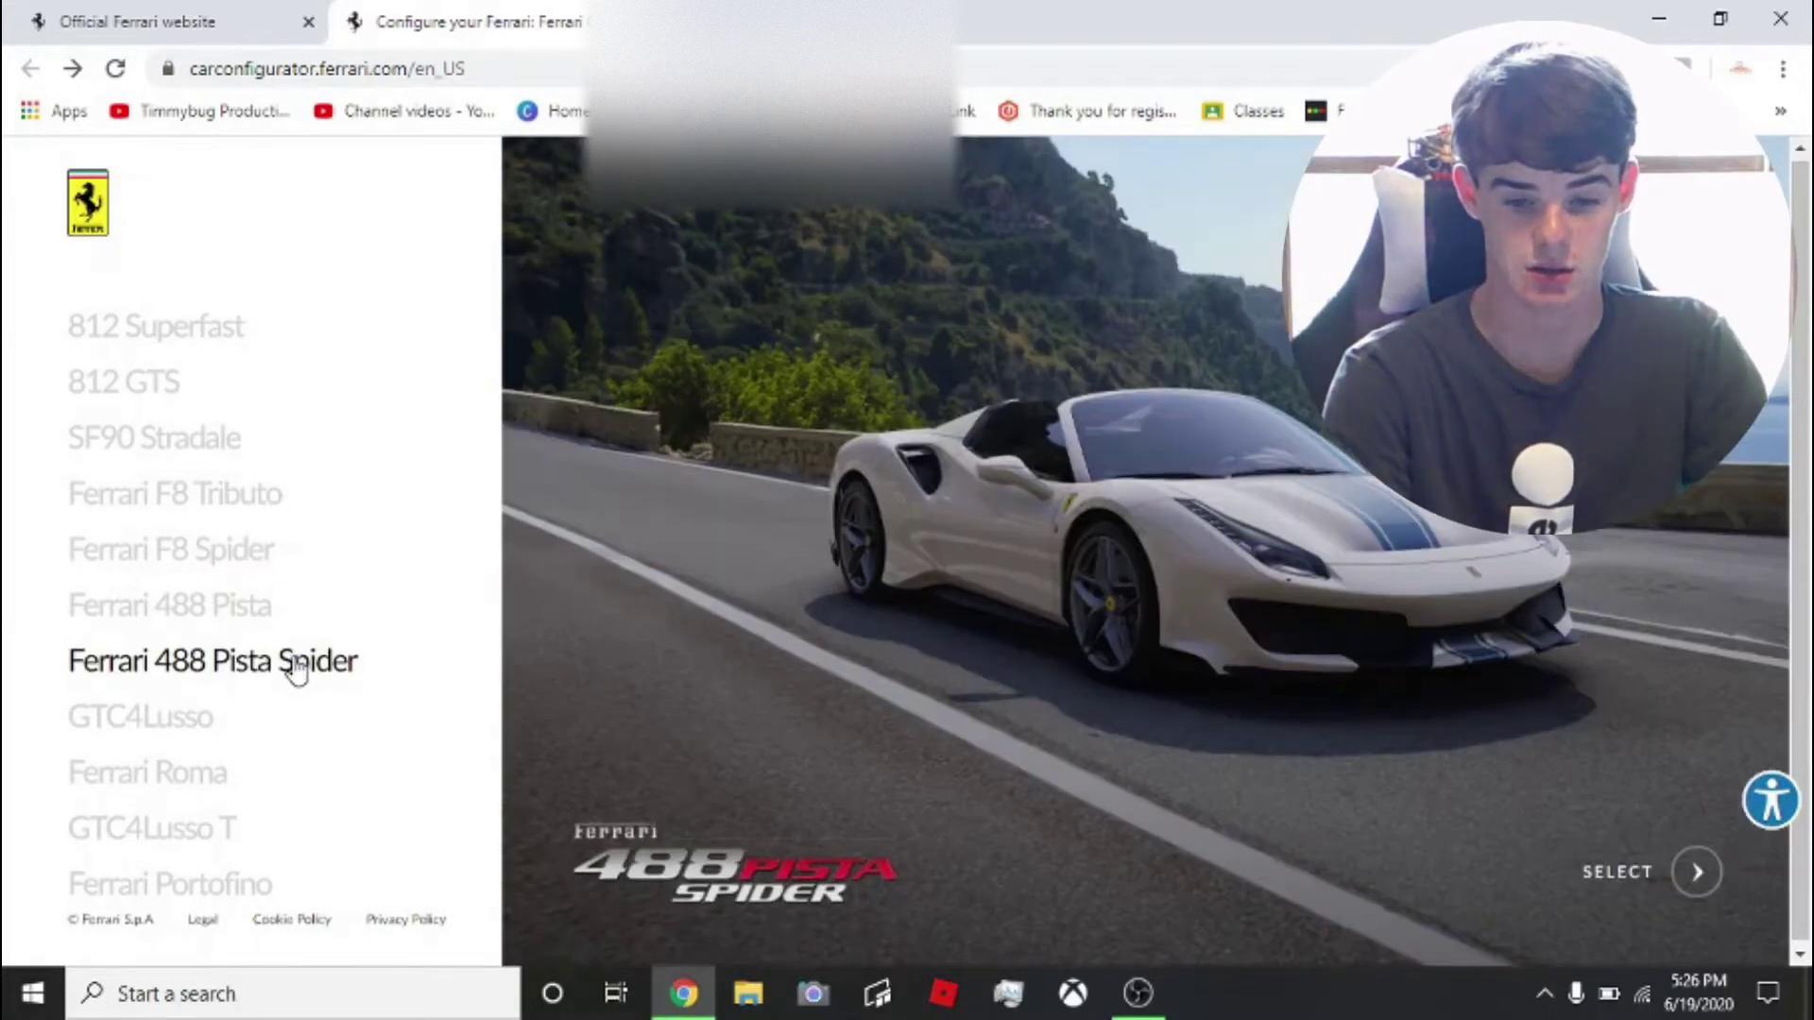
click(170, 720)
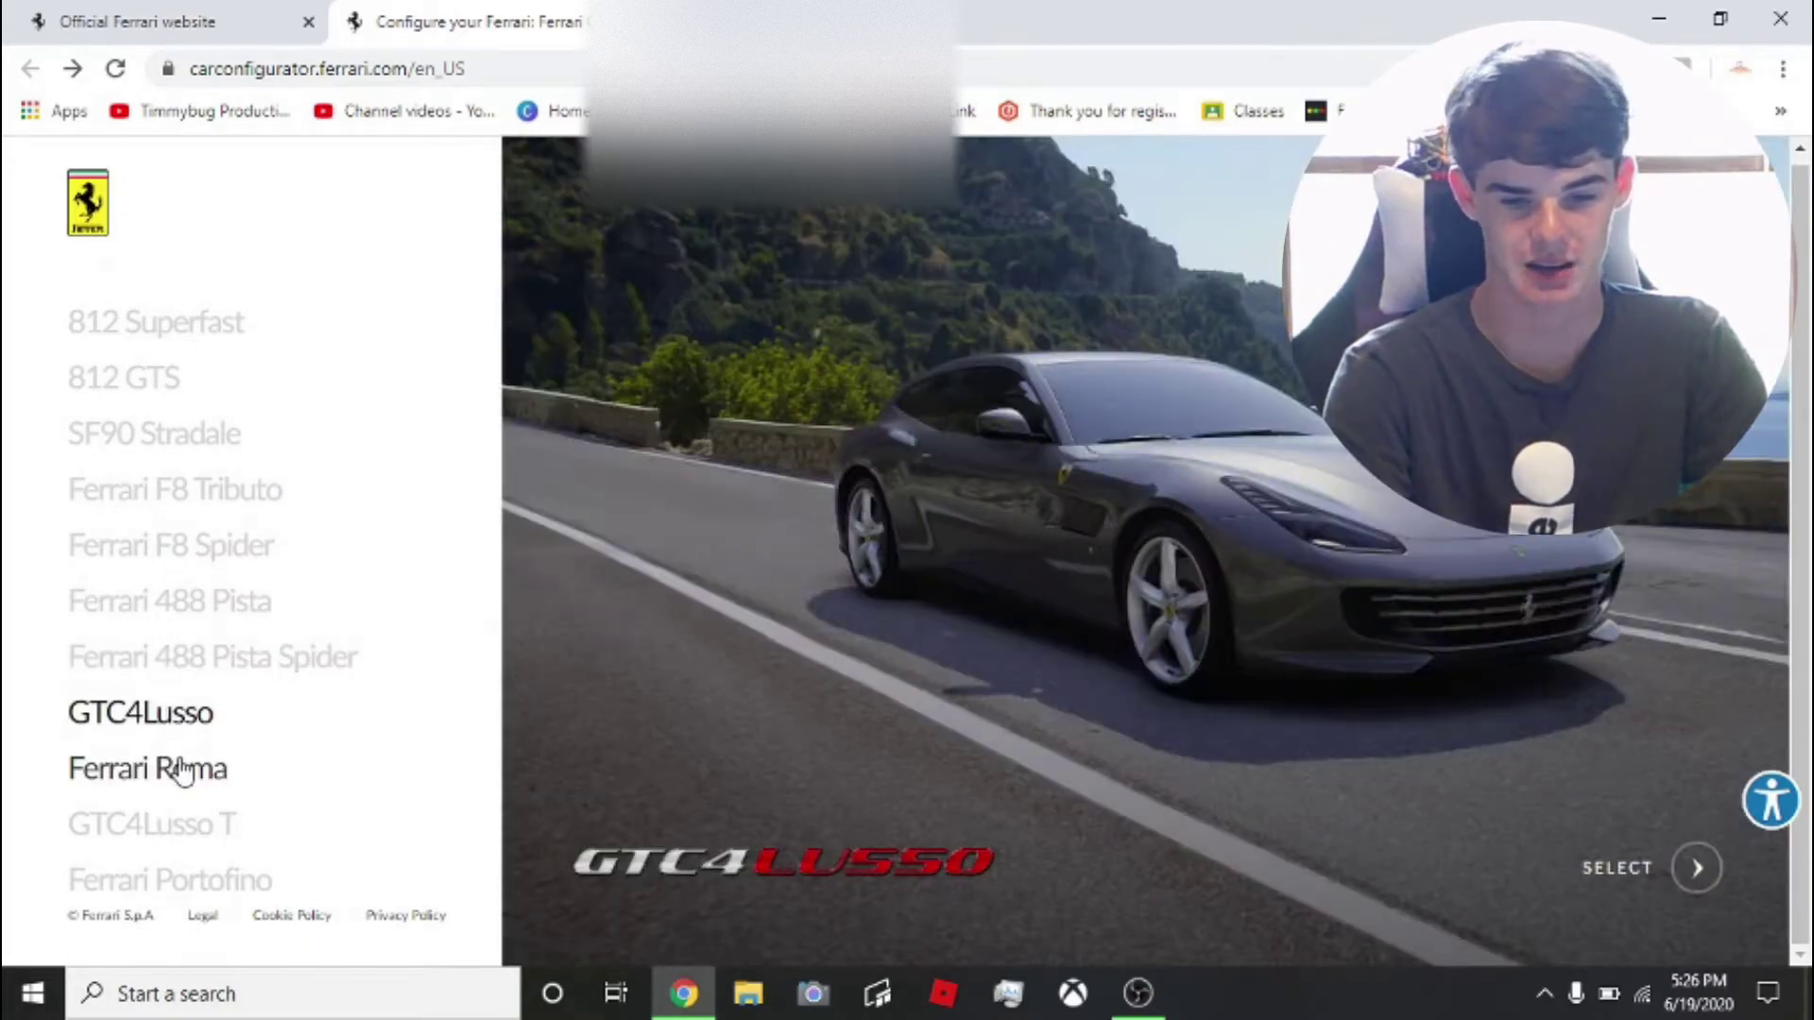
click(184, 771)
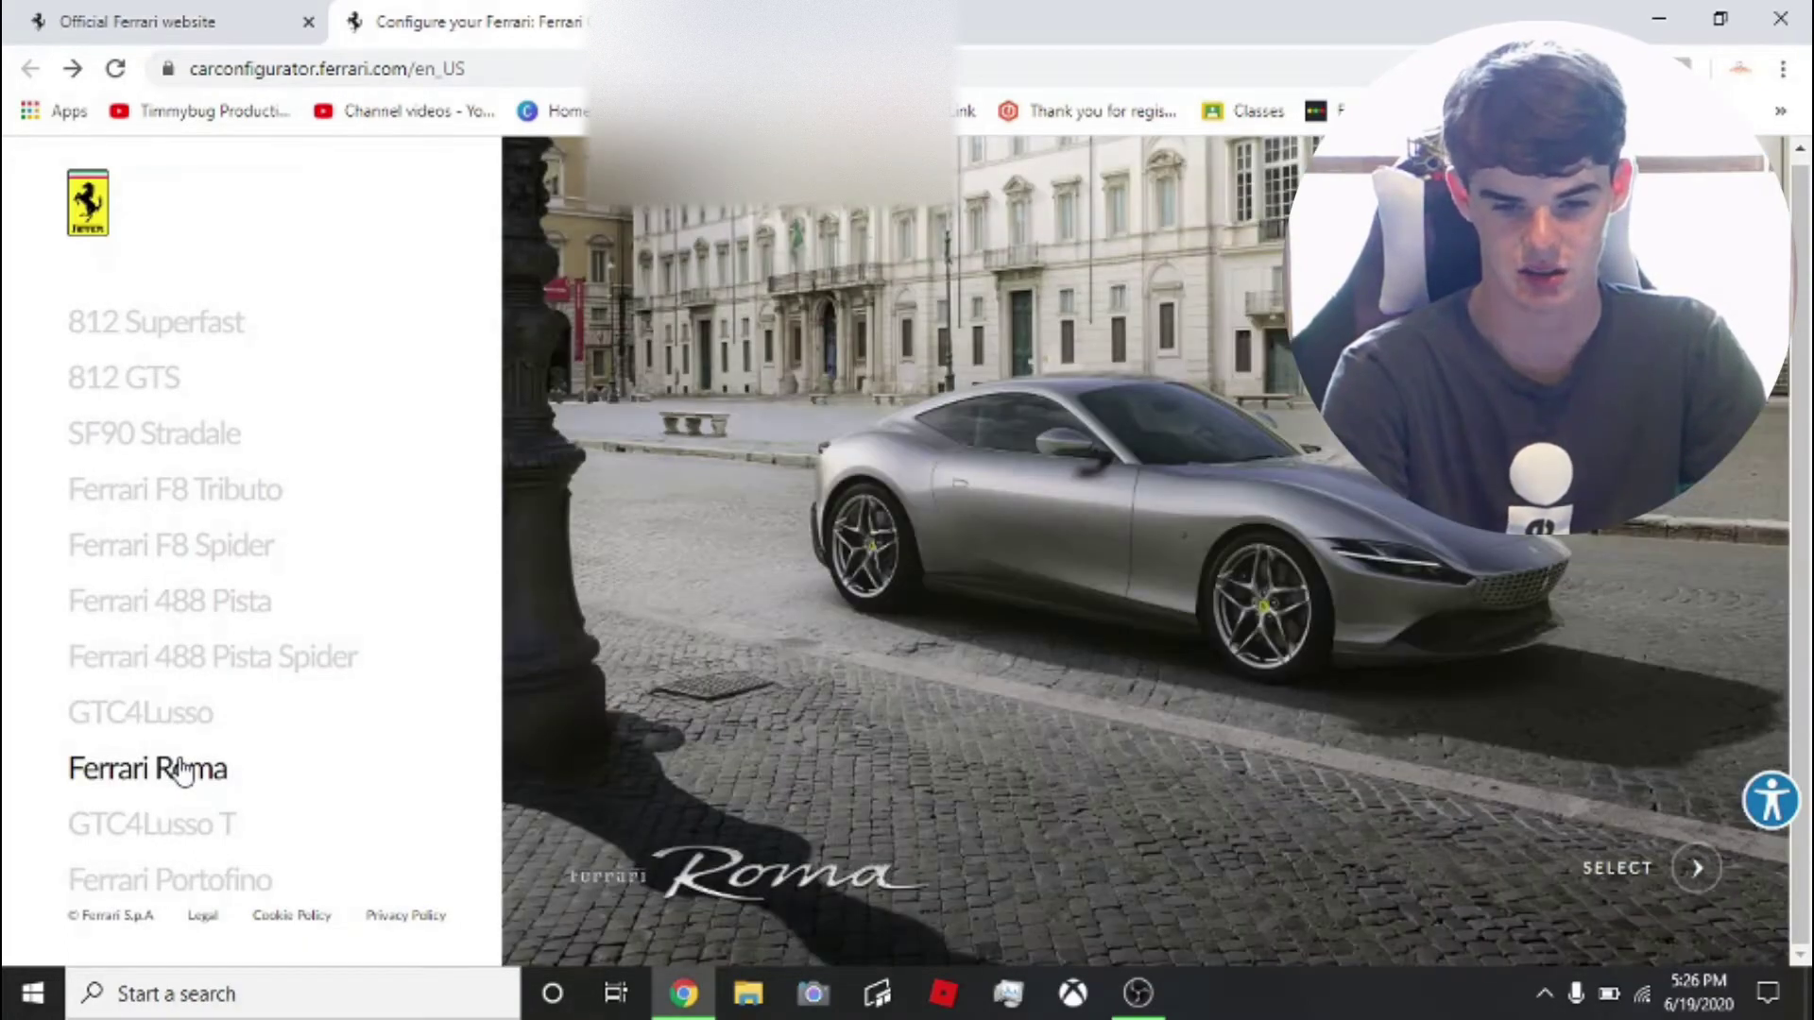
click(180, 824)
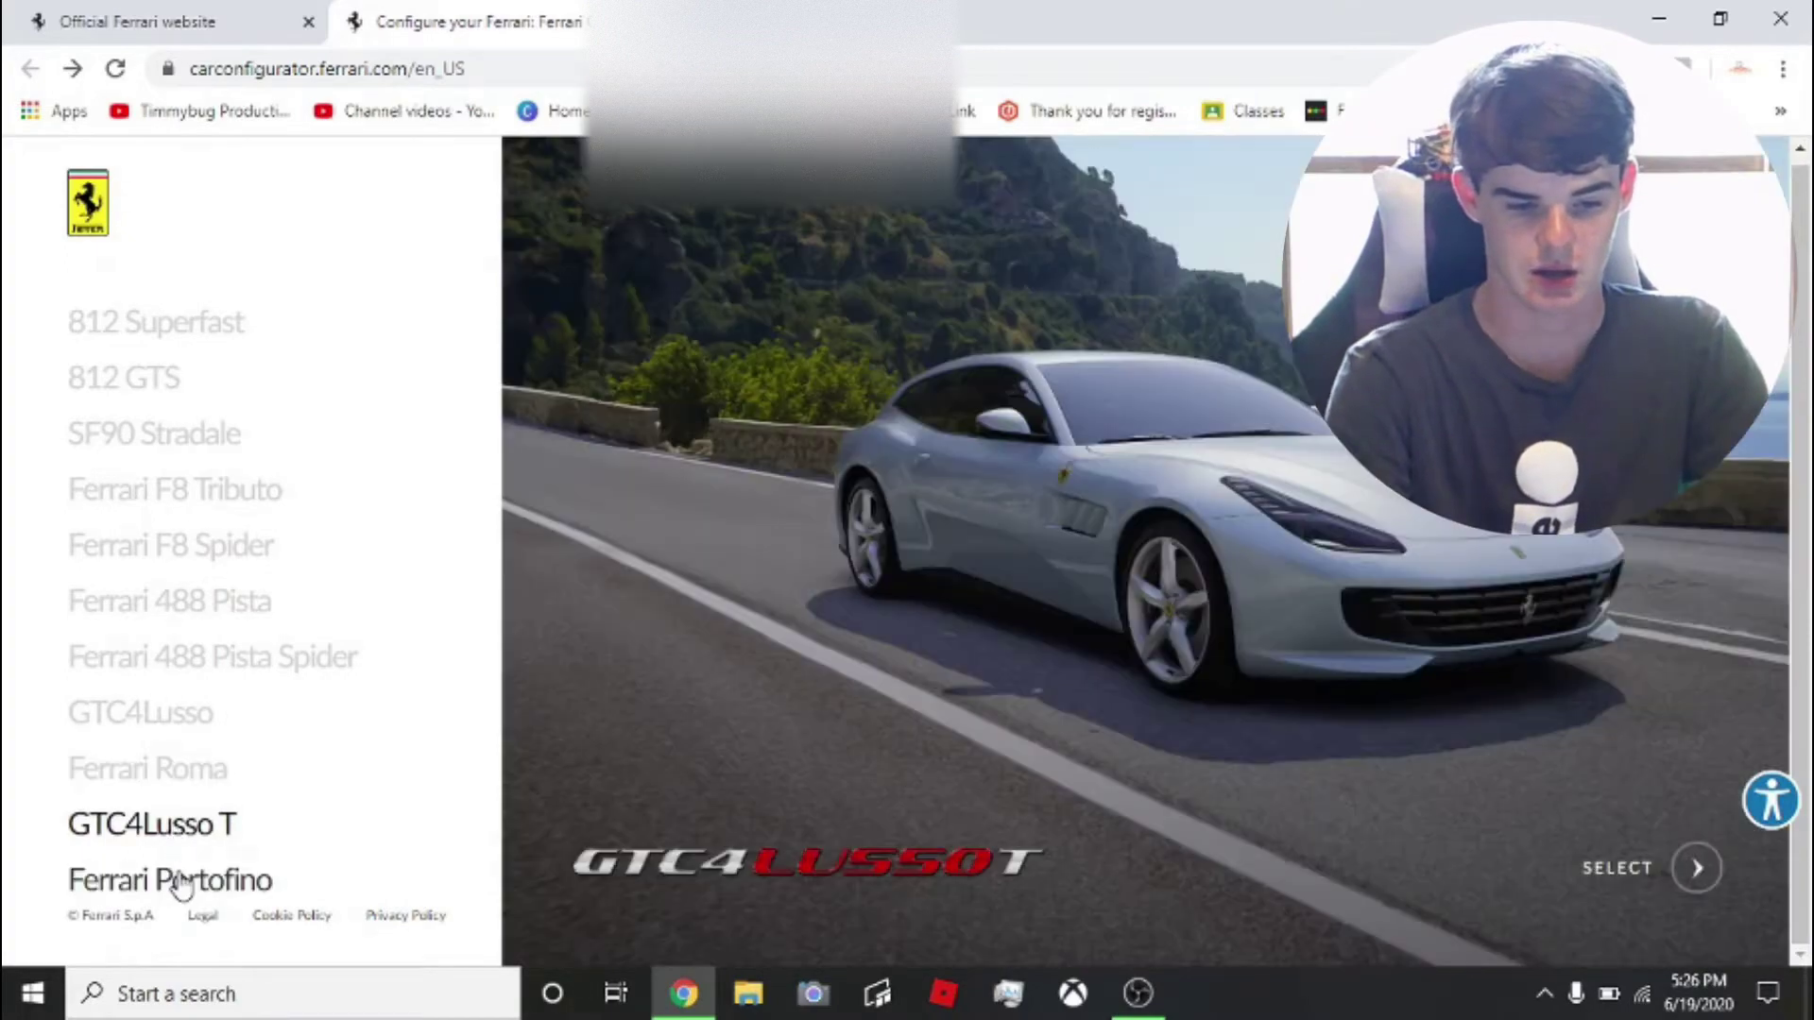
click(181, 882)
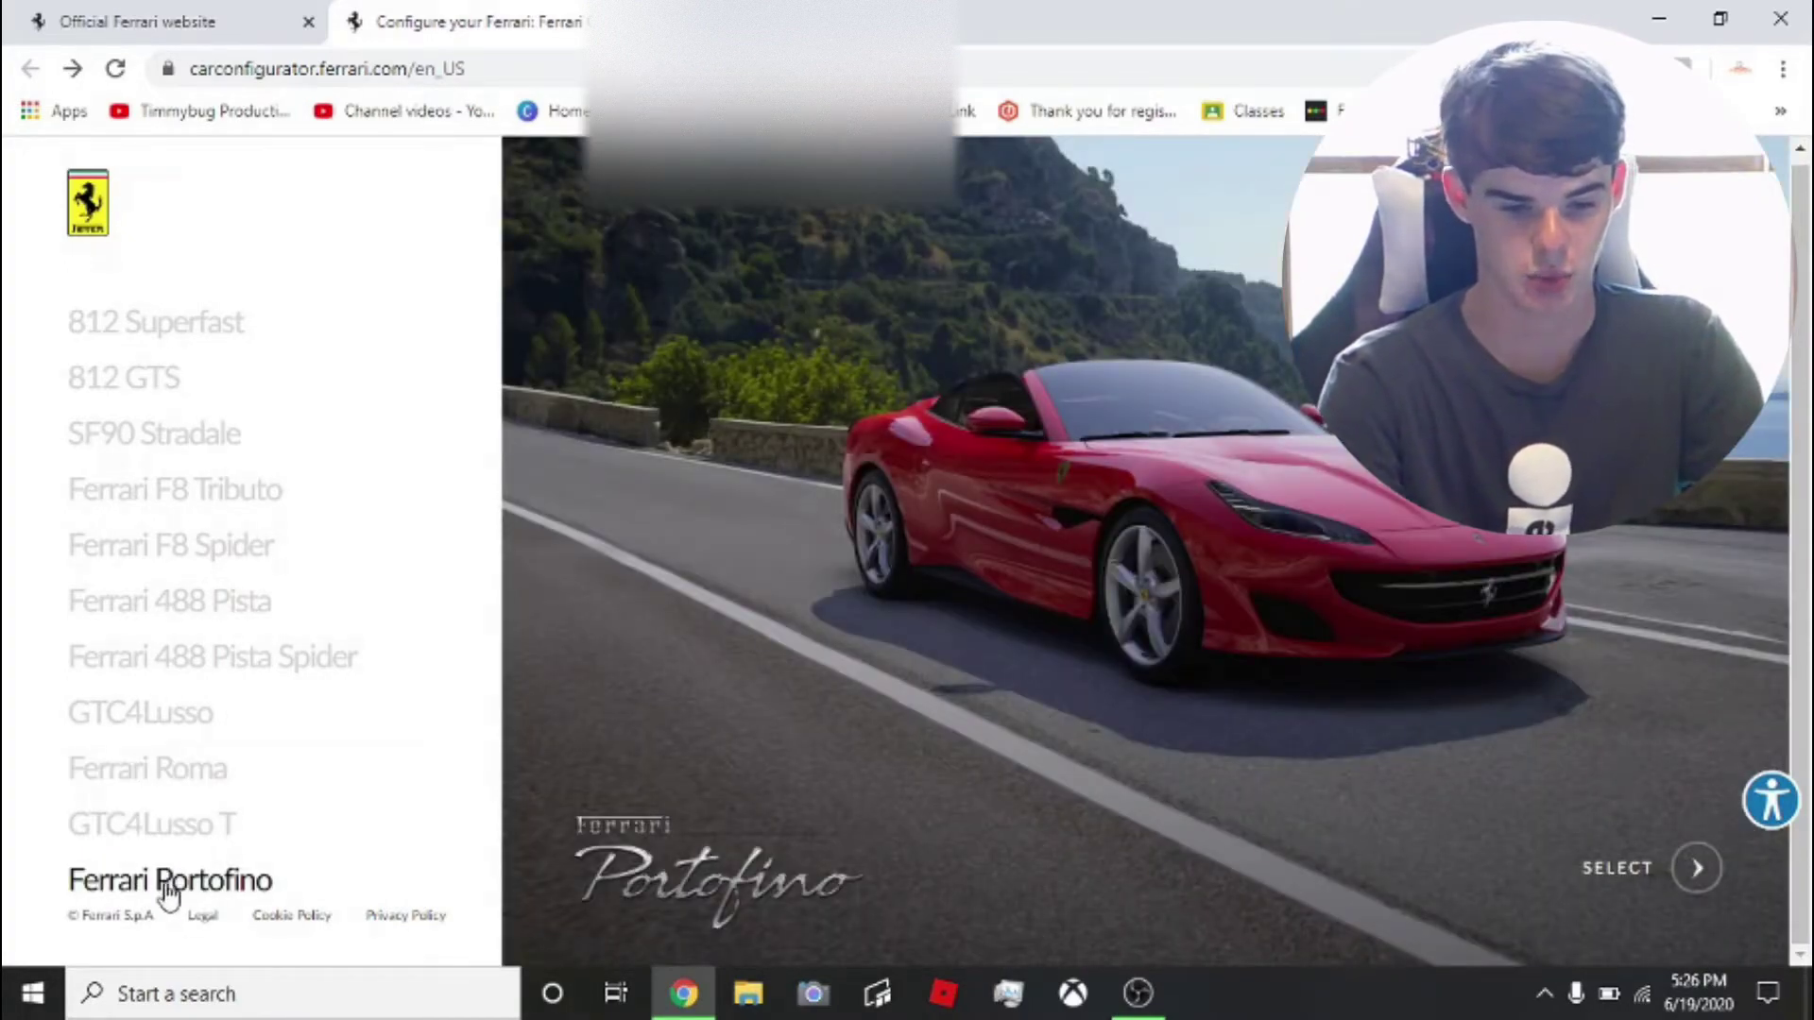
Select the SF90 Stradale and start its Configure your own version
click(172, 446)
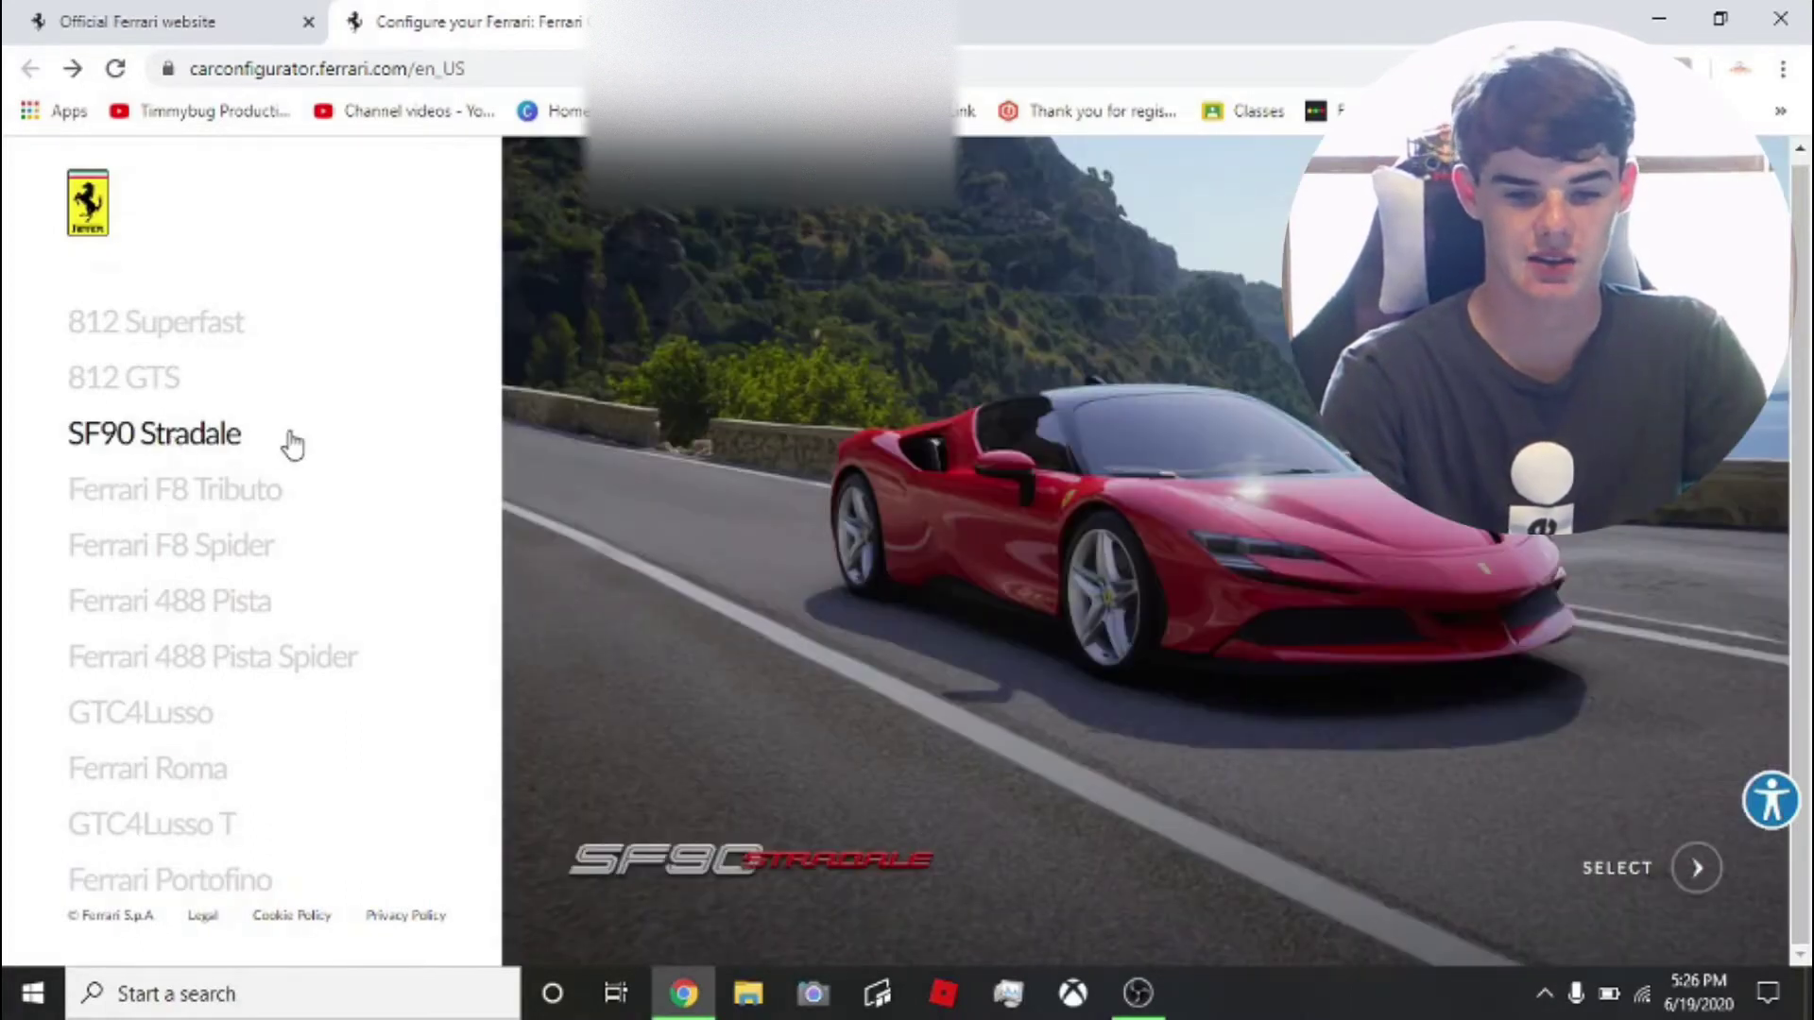
click(1680, 871)
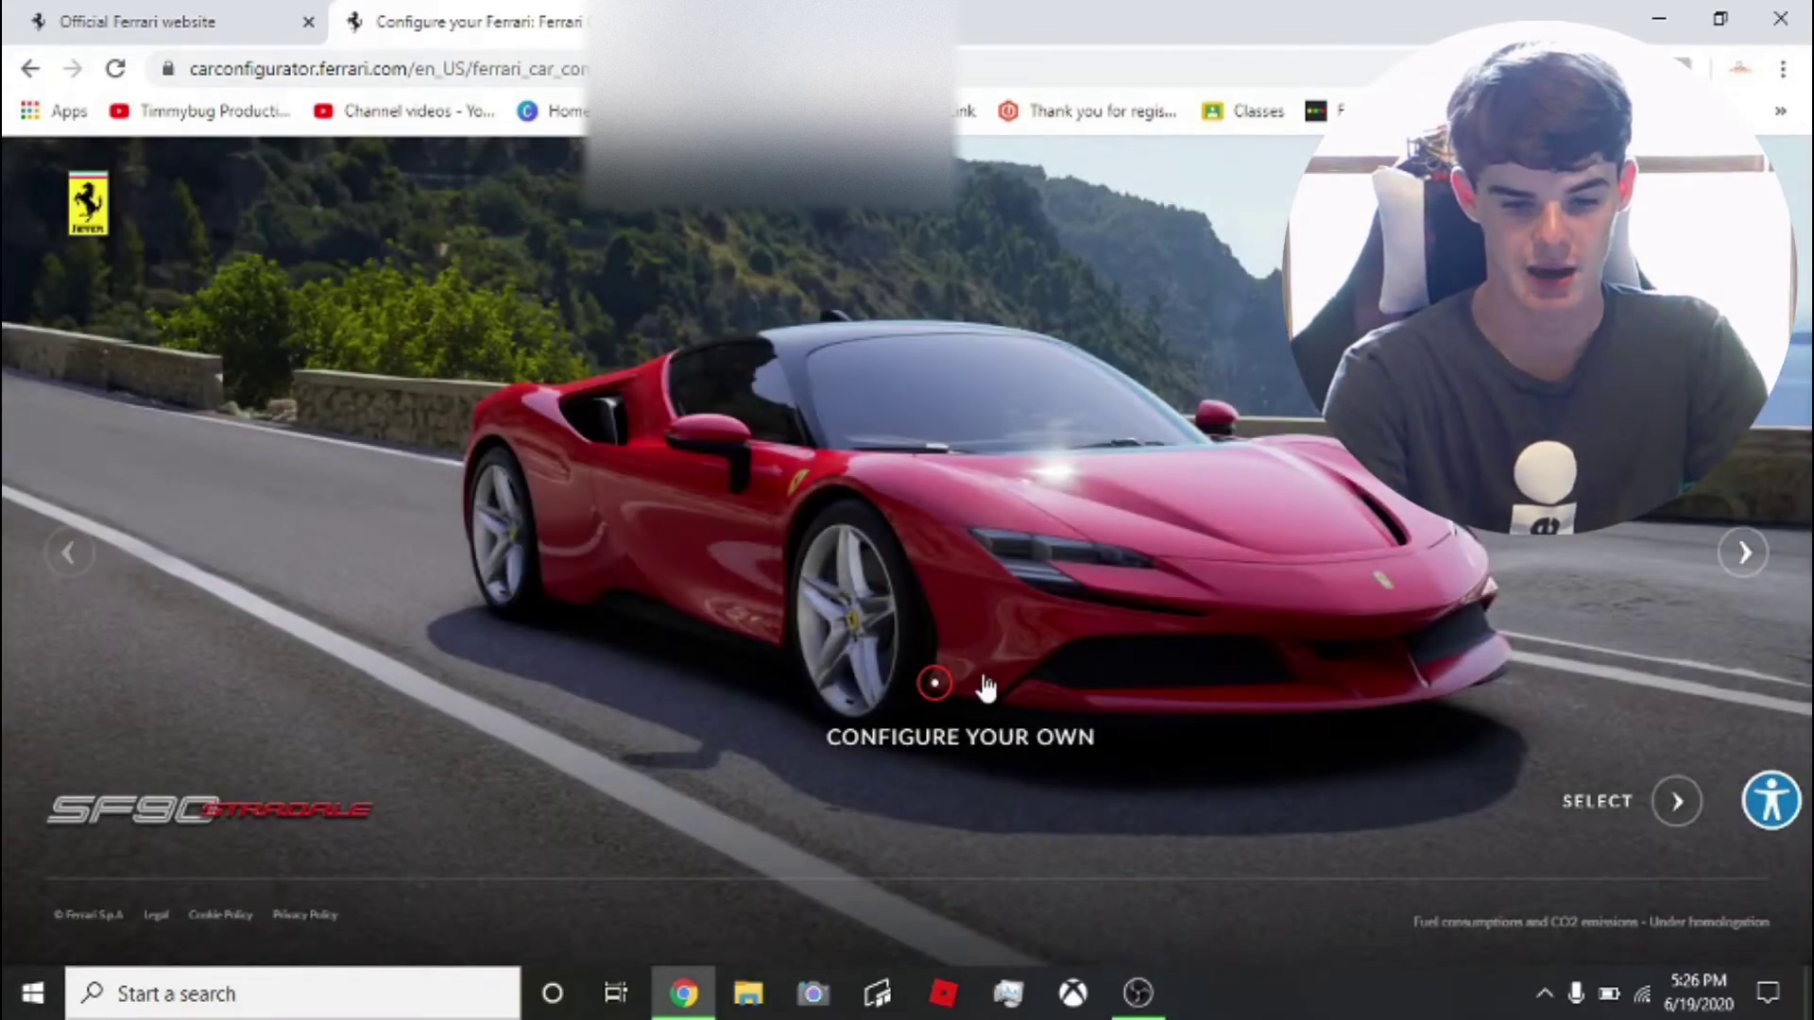
click(986, 683)
click(934, 684)
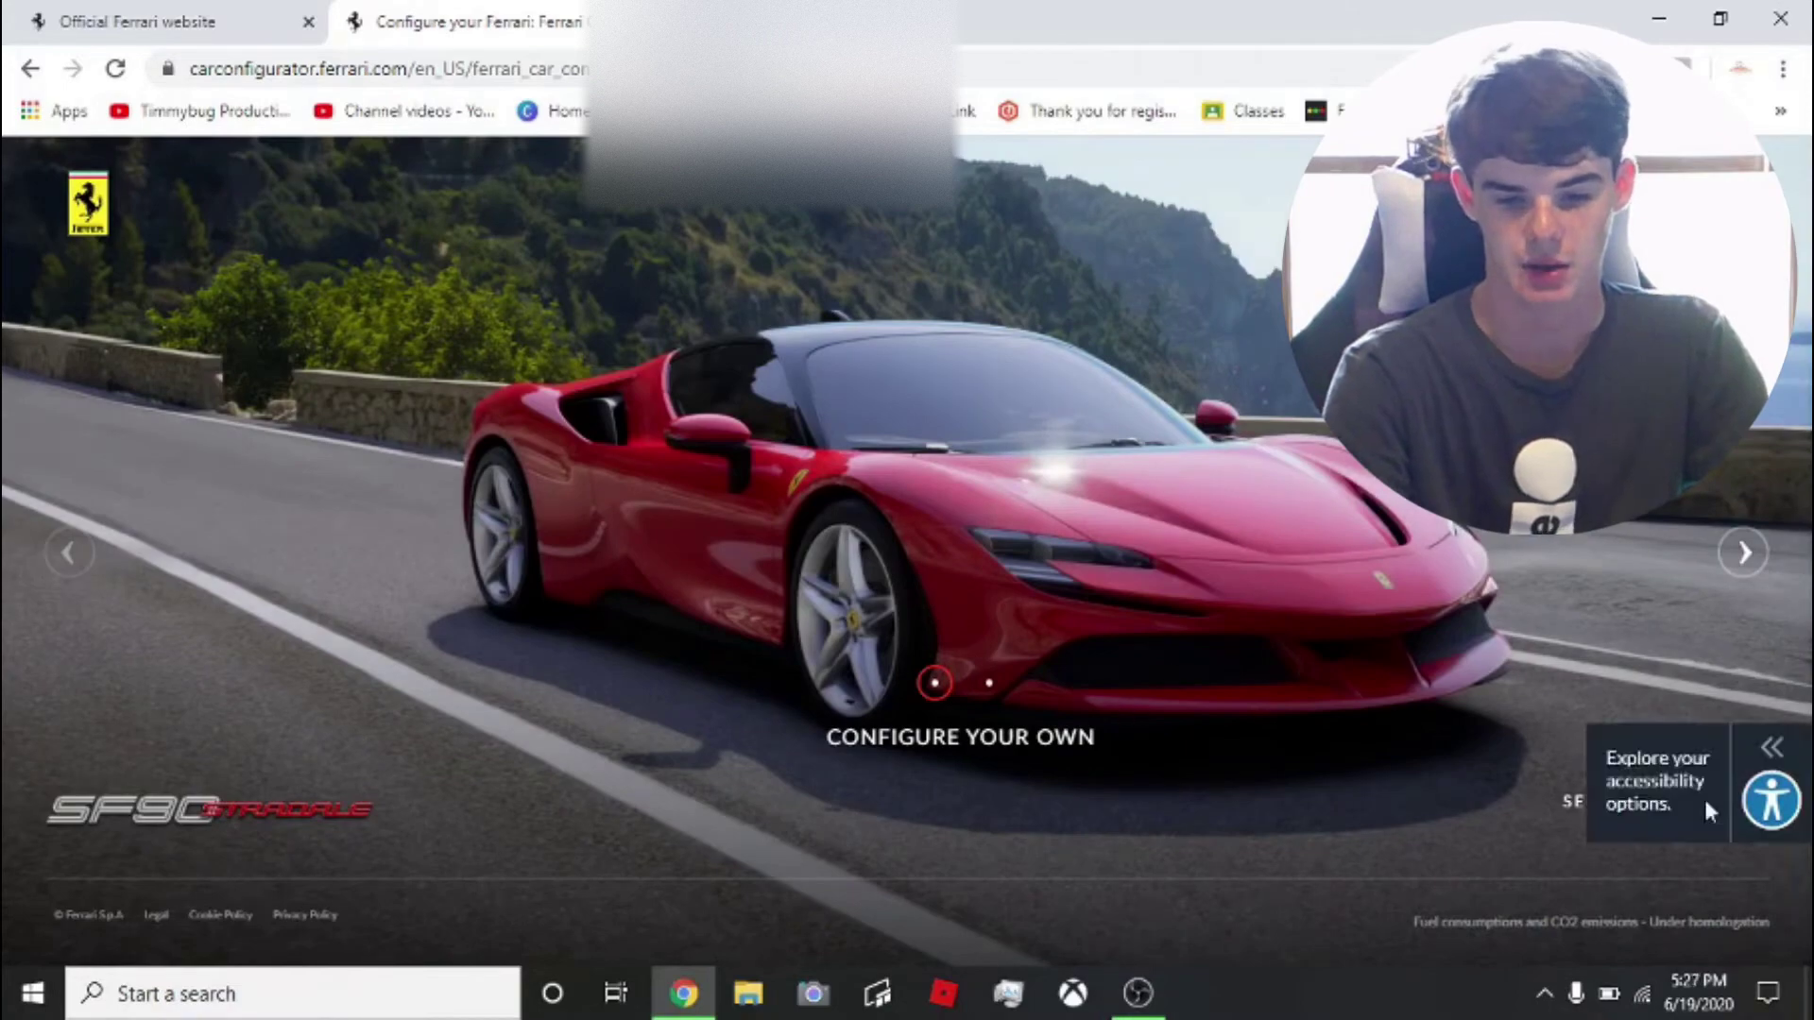
click(1655, 818)
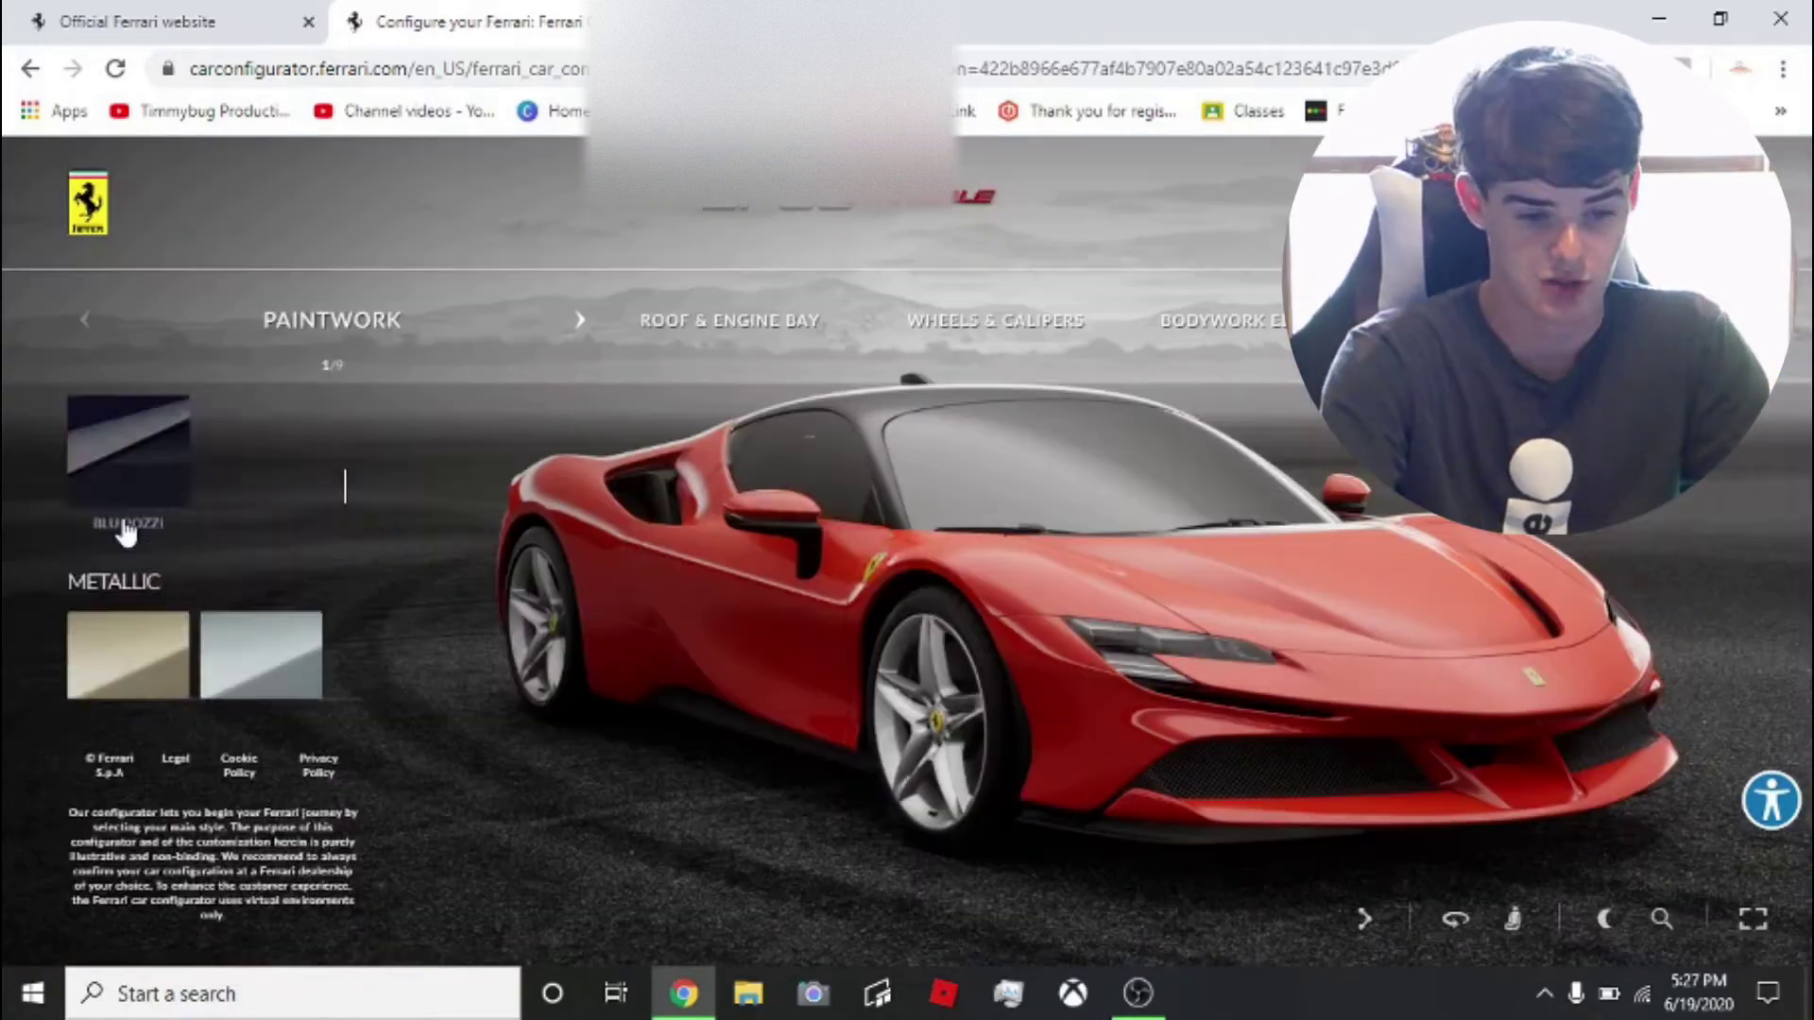
Choose the Verde British green paintwork swatch, then scroll on to roof options
scroll(123, 527, down, 3)
scroll(123, 527, down, 2)
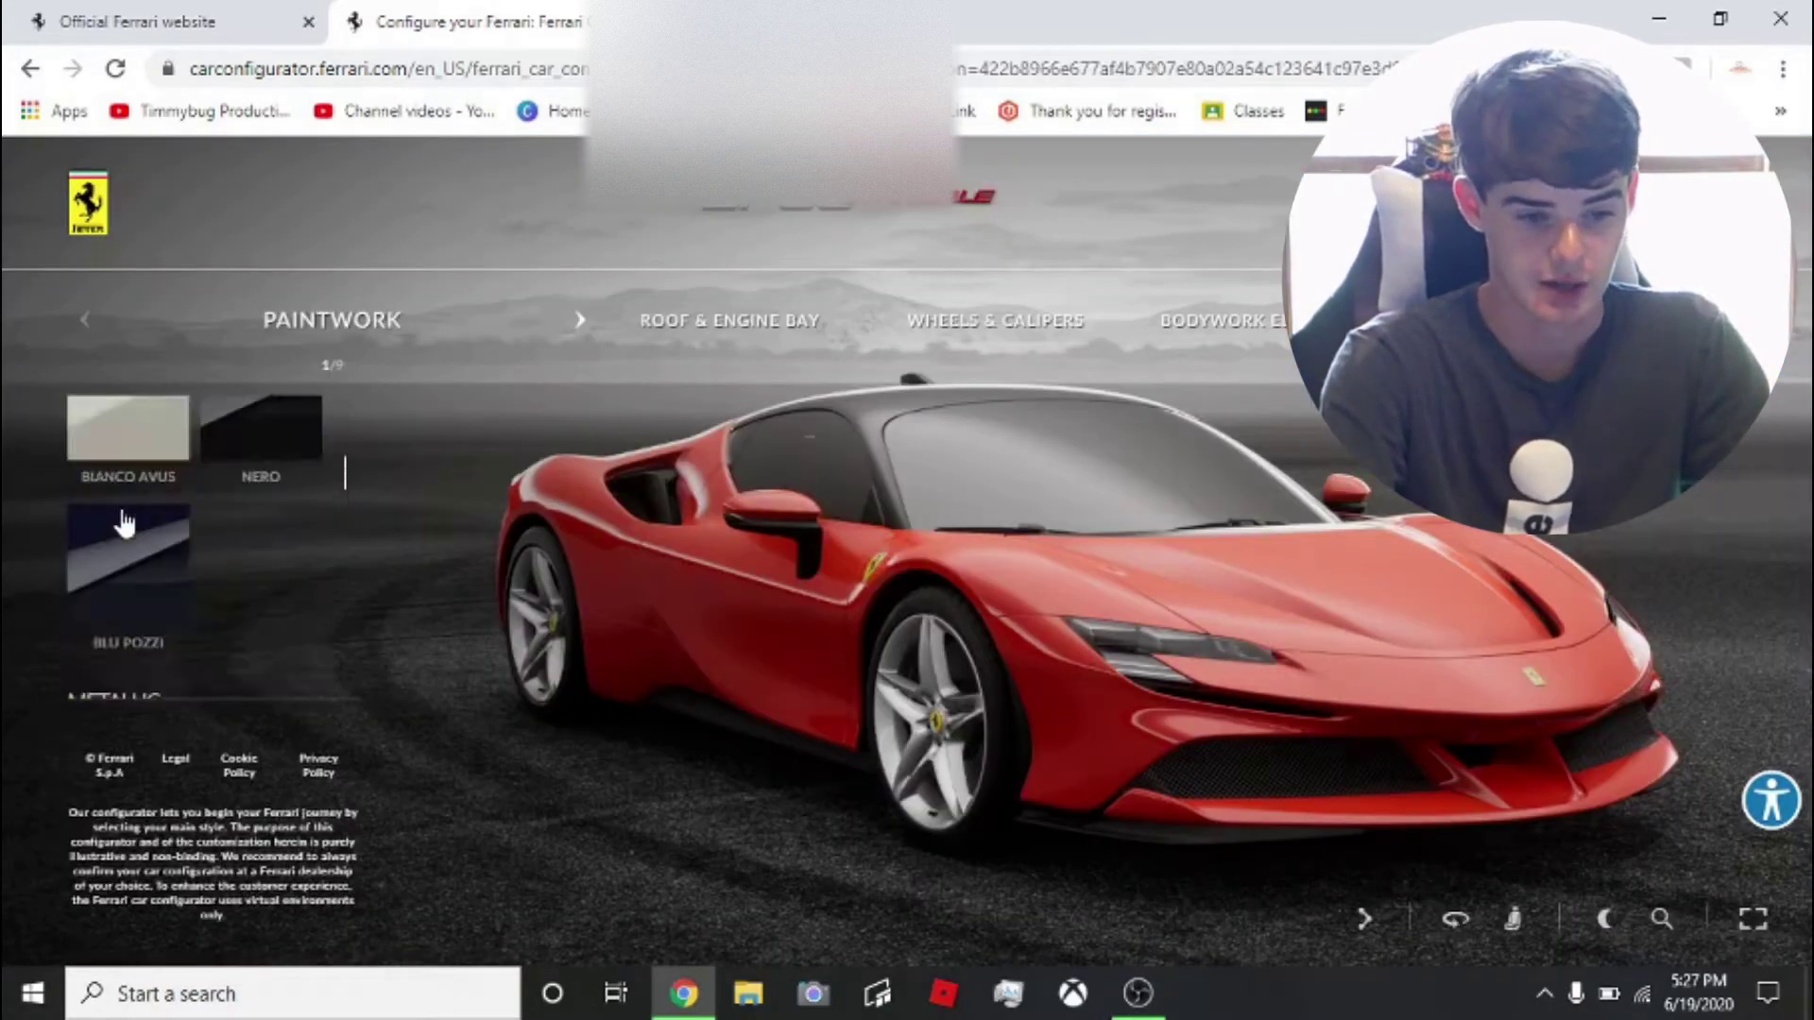
scroll(122, 527, down, 2)
scroll(126, 522, down, 2)
scroll(123, 522, up, 2)
scroll(123, 522, up, 2)
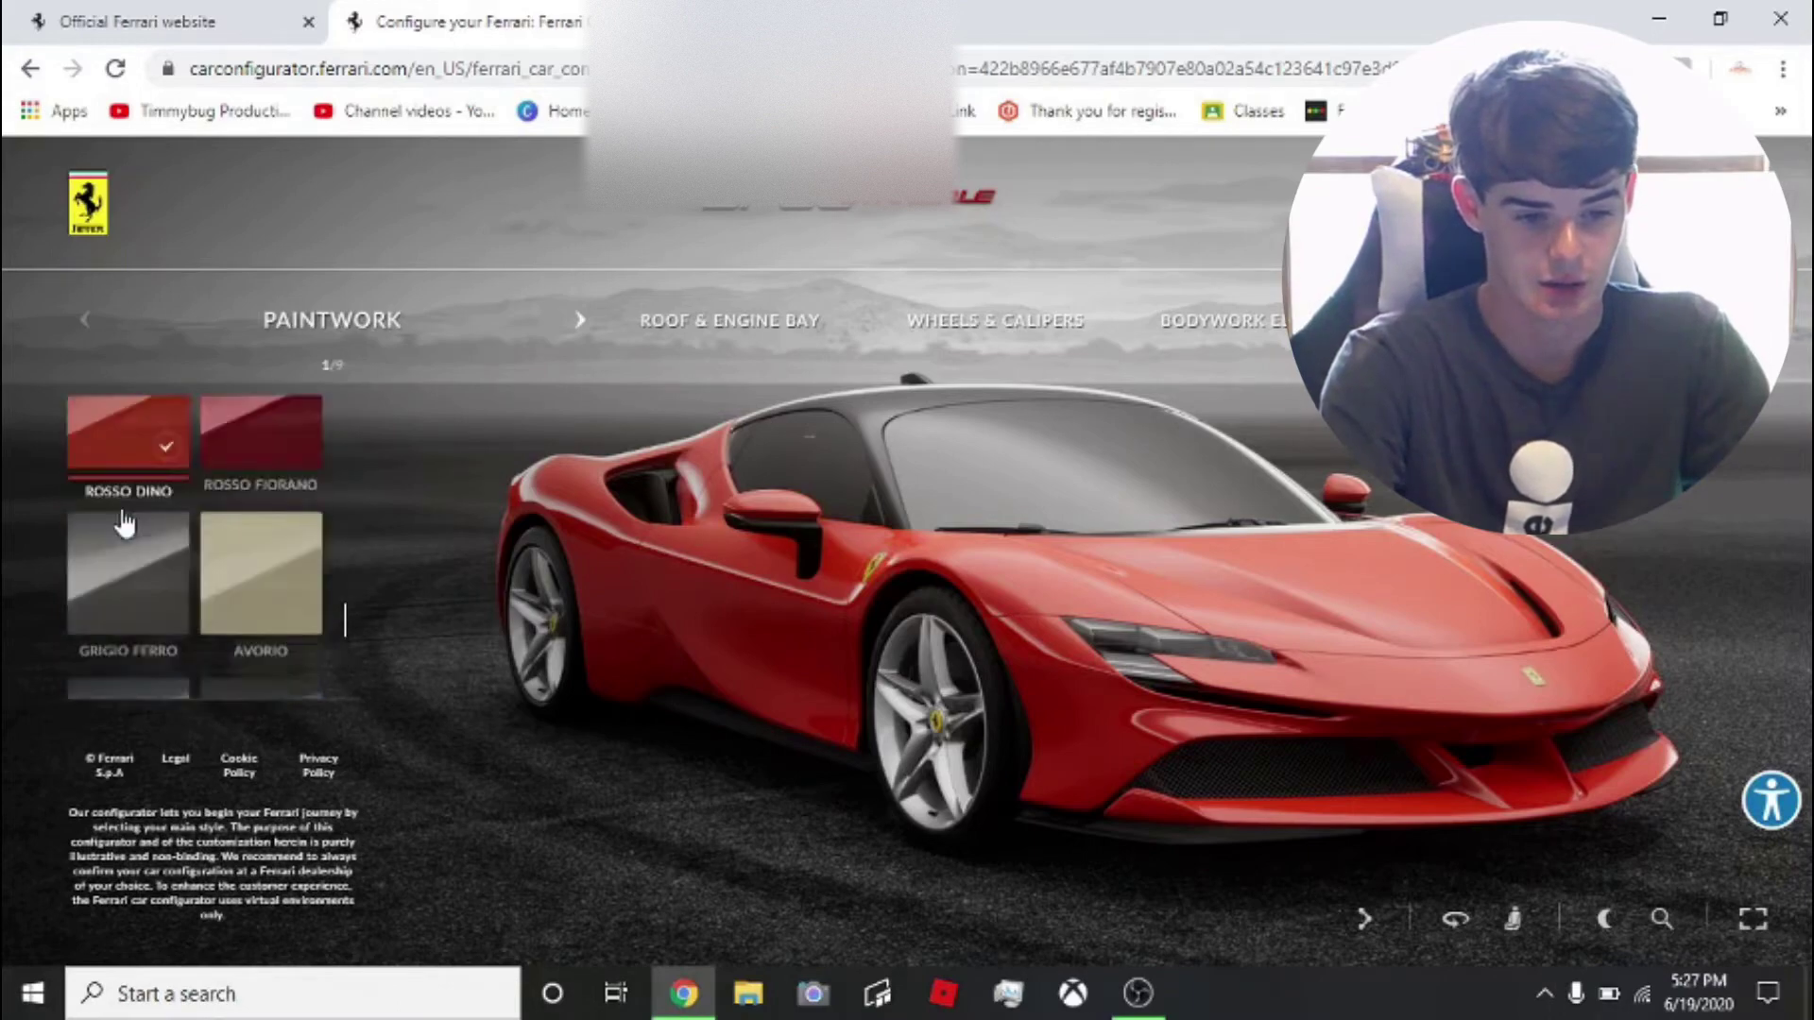
scroll(122, 522, down, 3)
click(124, 519)
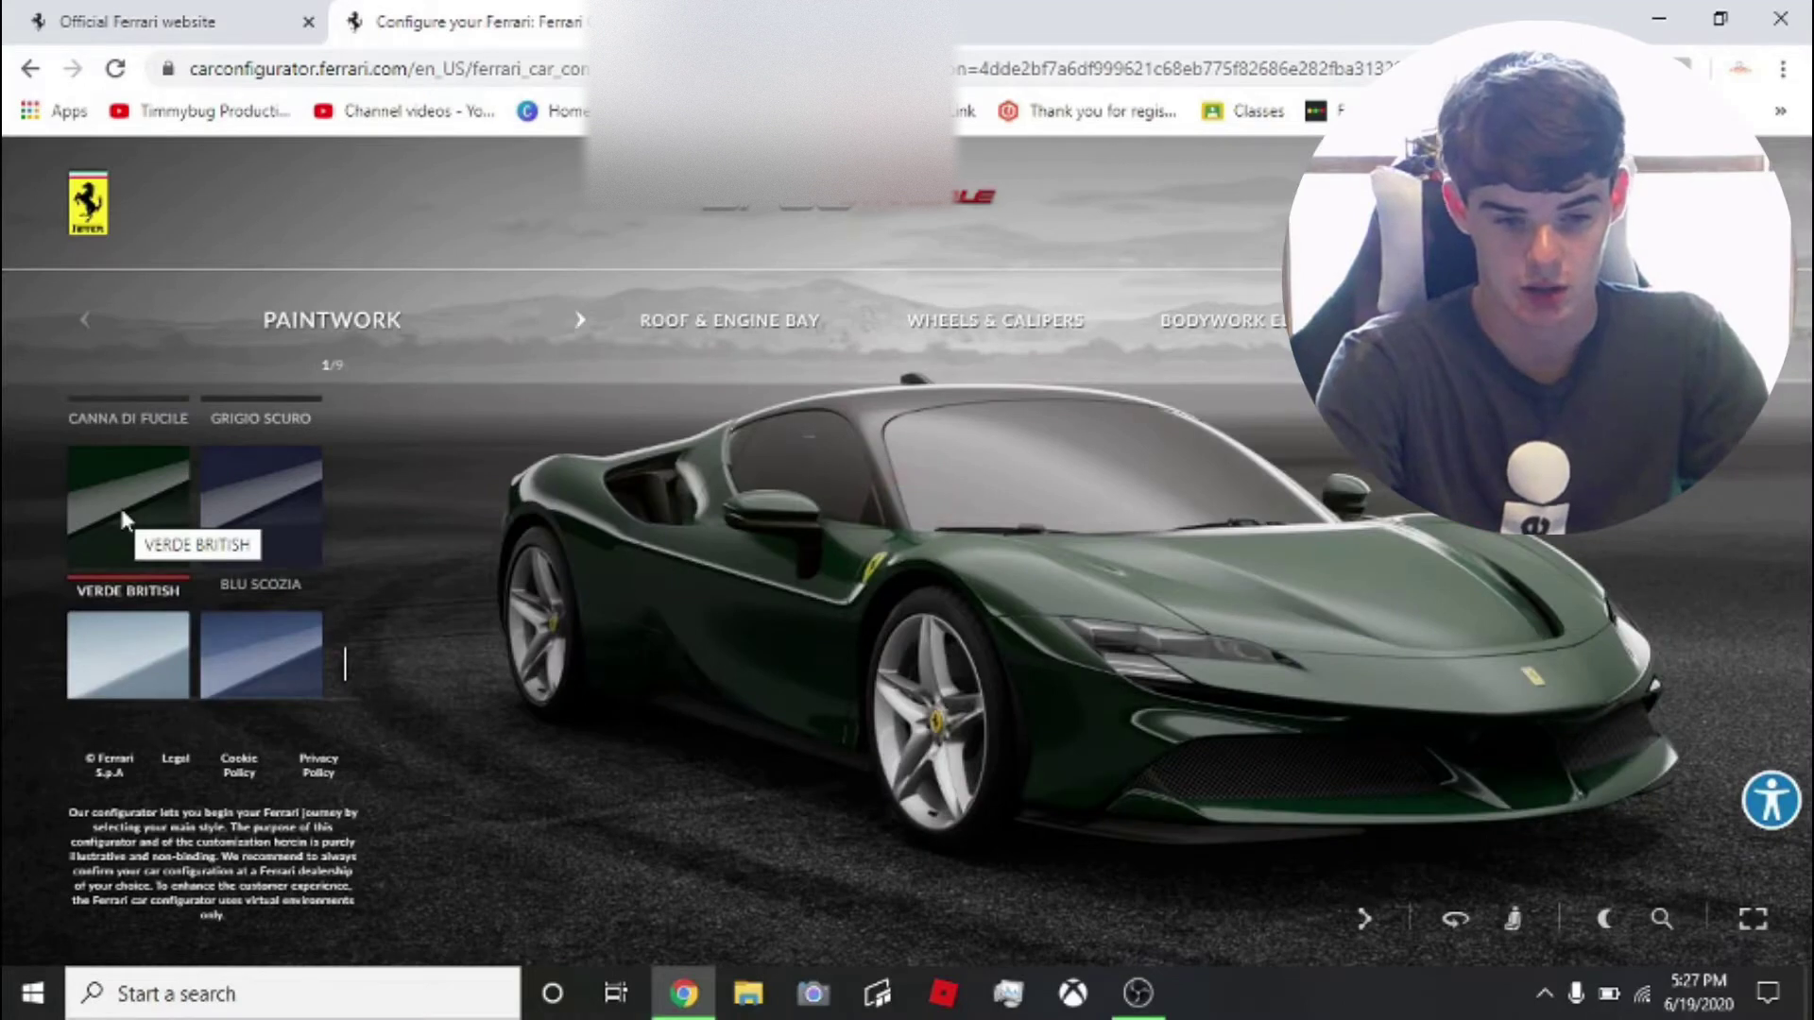
scroll(326, 558, down, 3)
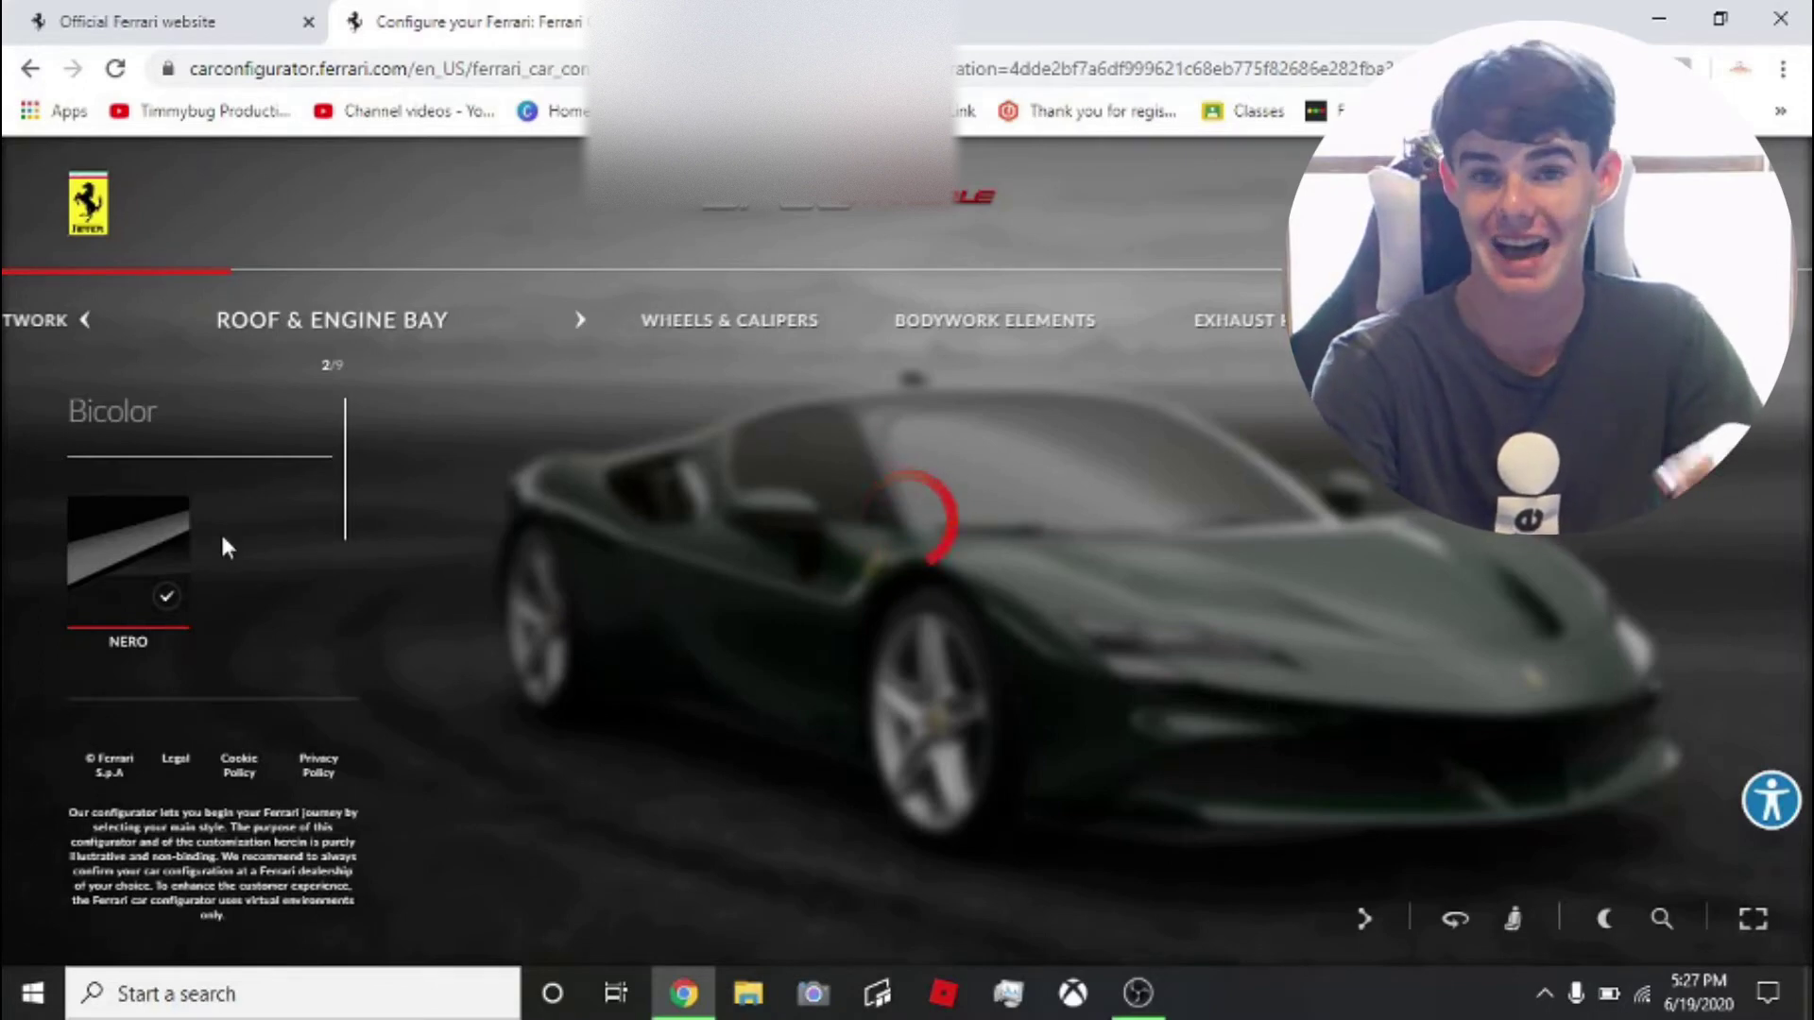
Fit Forged Matt Grigio Corsa Diamond Cut rims and add exterior carbon bodywork components
scroll(236, 501, down, 5)
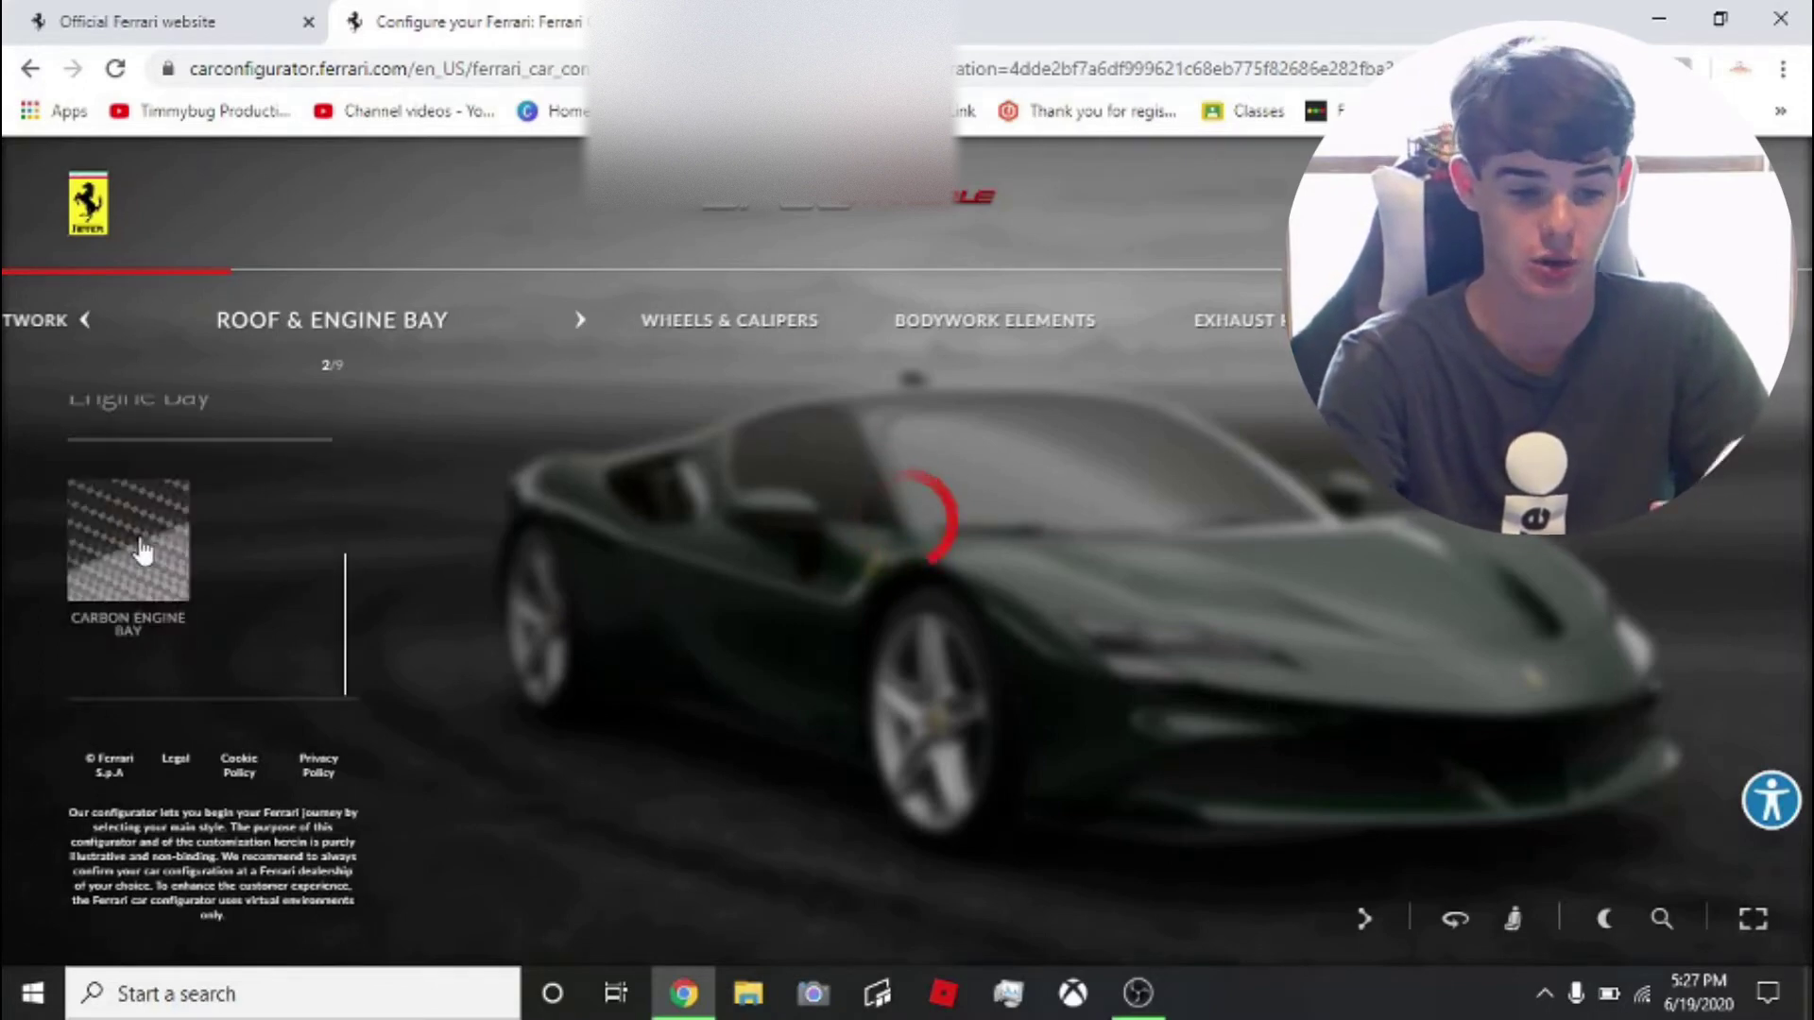
scroll(265, 529, up, 5)
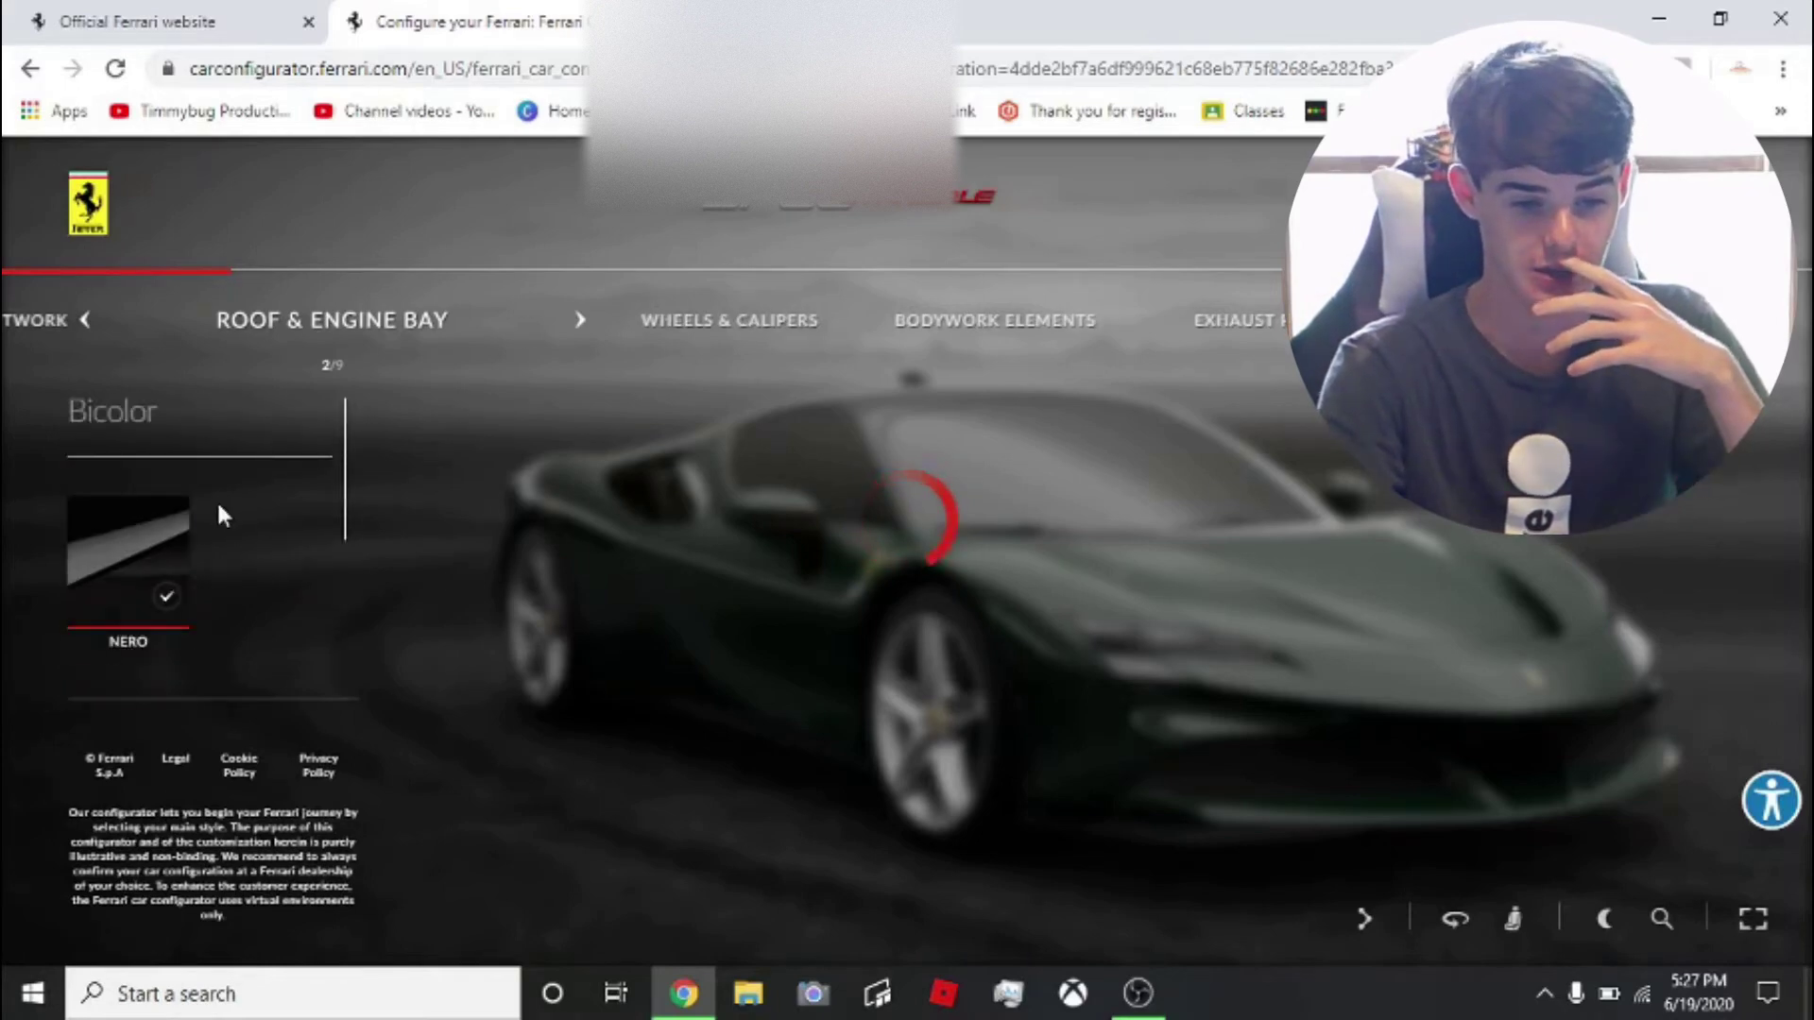
scroll(219, 515, down, 5)
scroll(219, 515, up, 5)
click(732, 320)
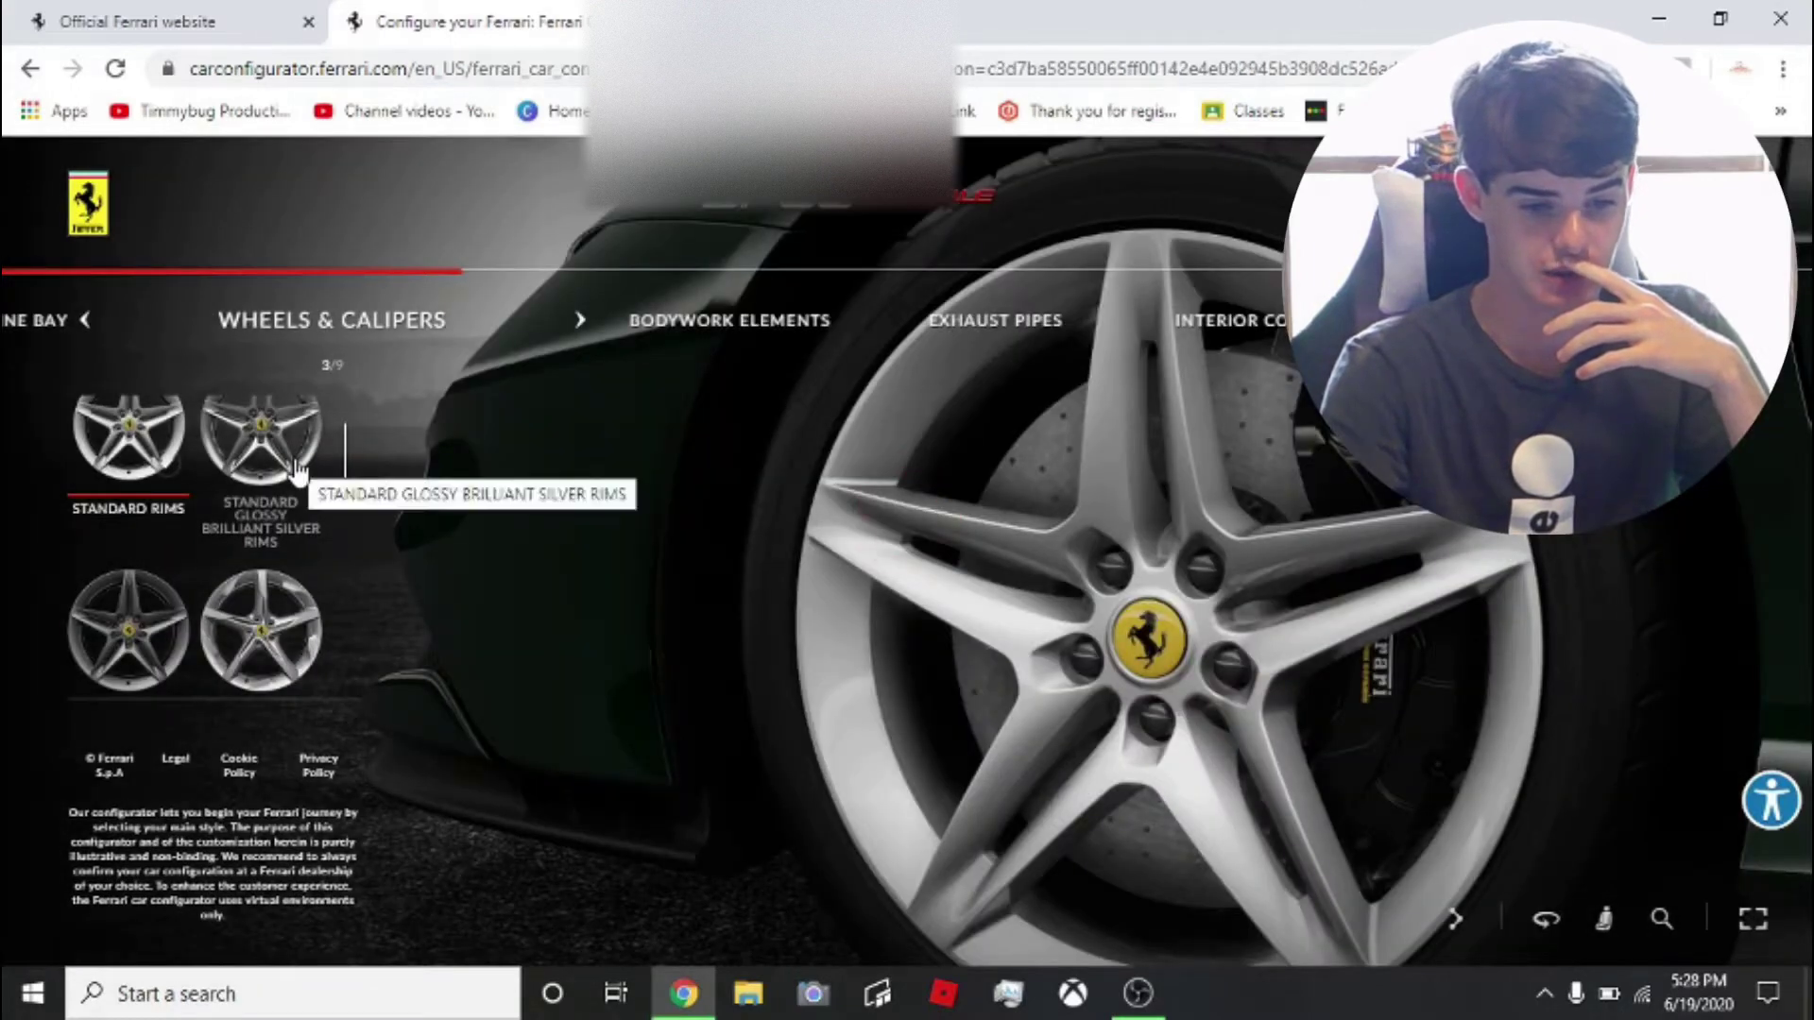
scroll(297, 473, down, 3)
scroll(298, 473, down, 3)
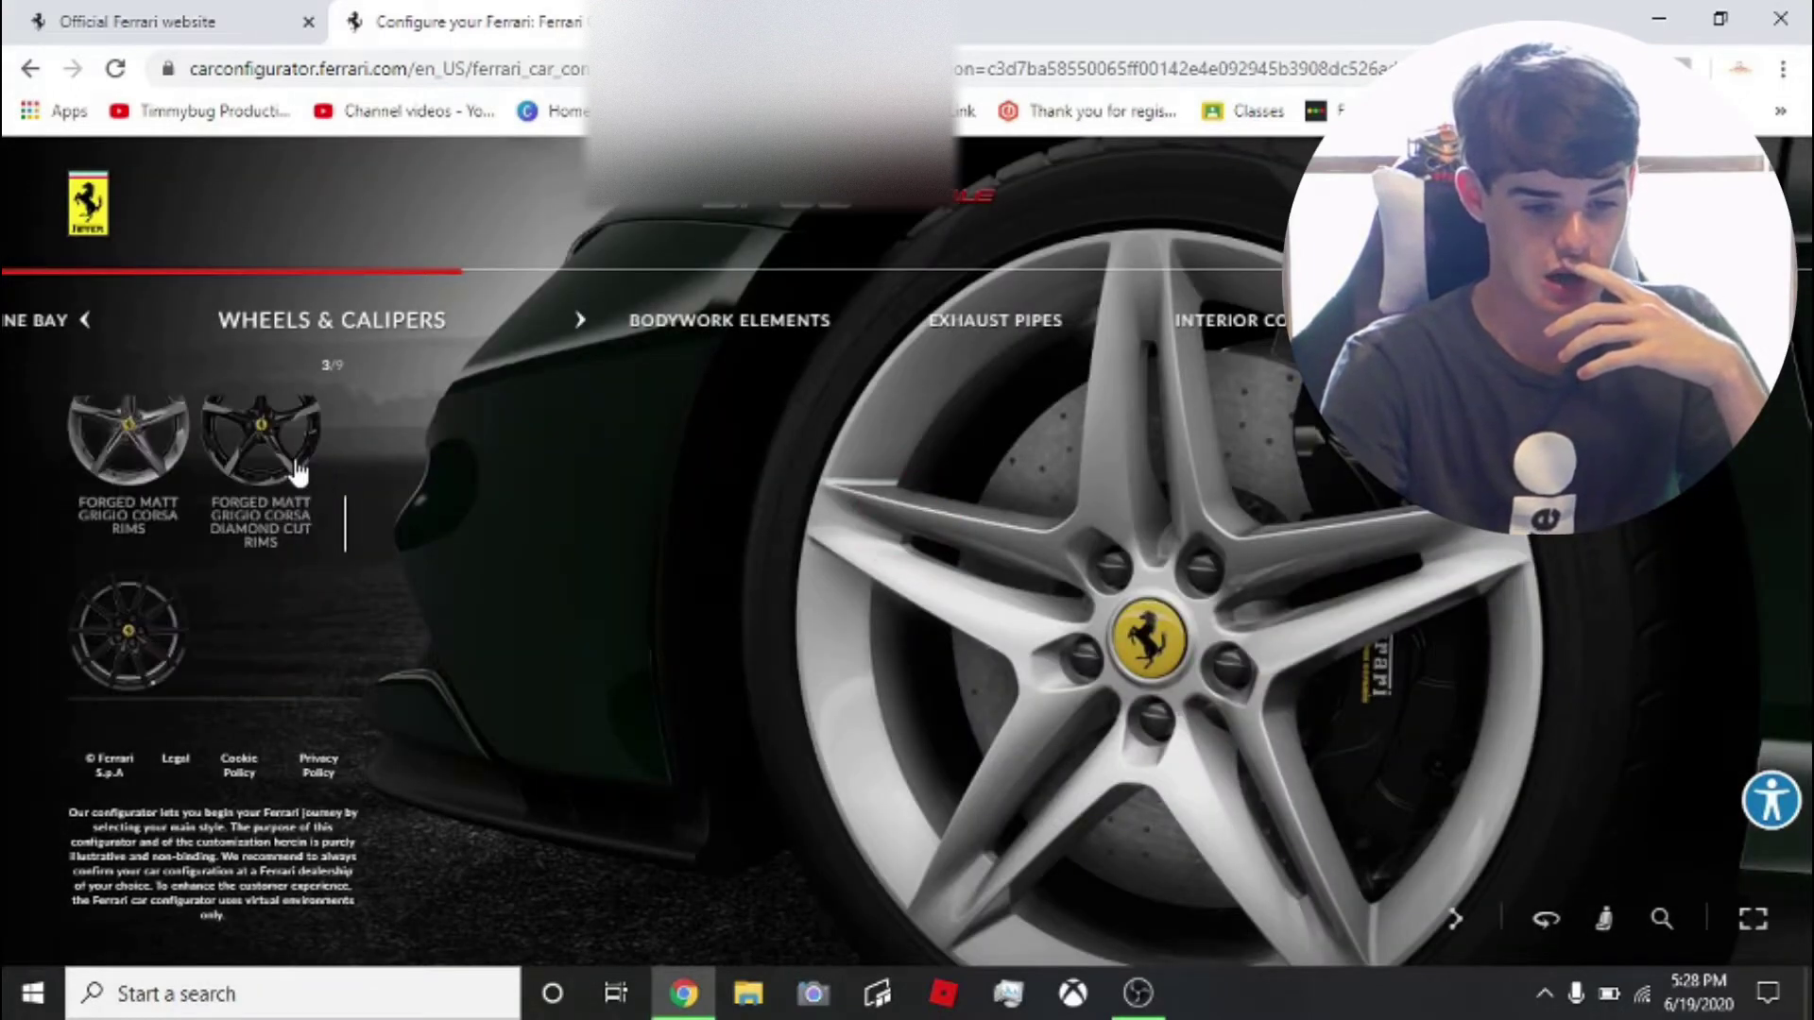
scroll(298, 473, up, 2)
click(268, 565)
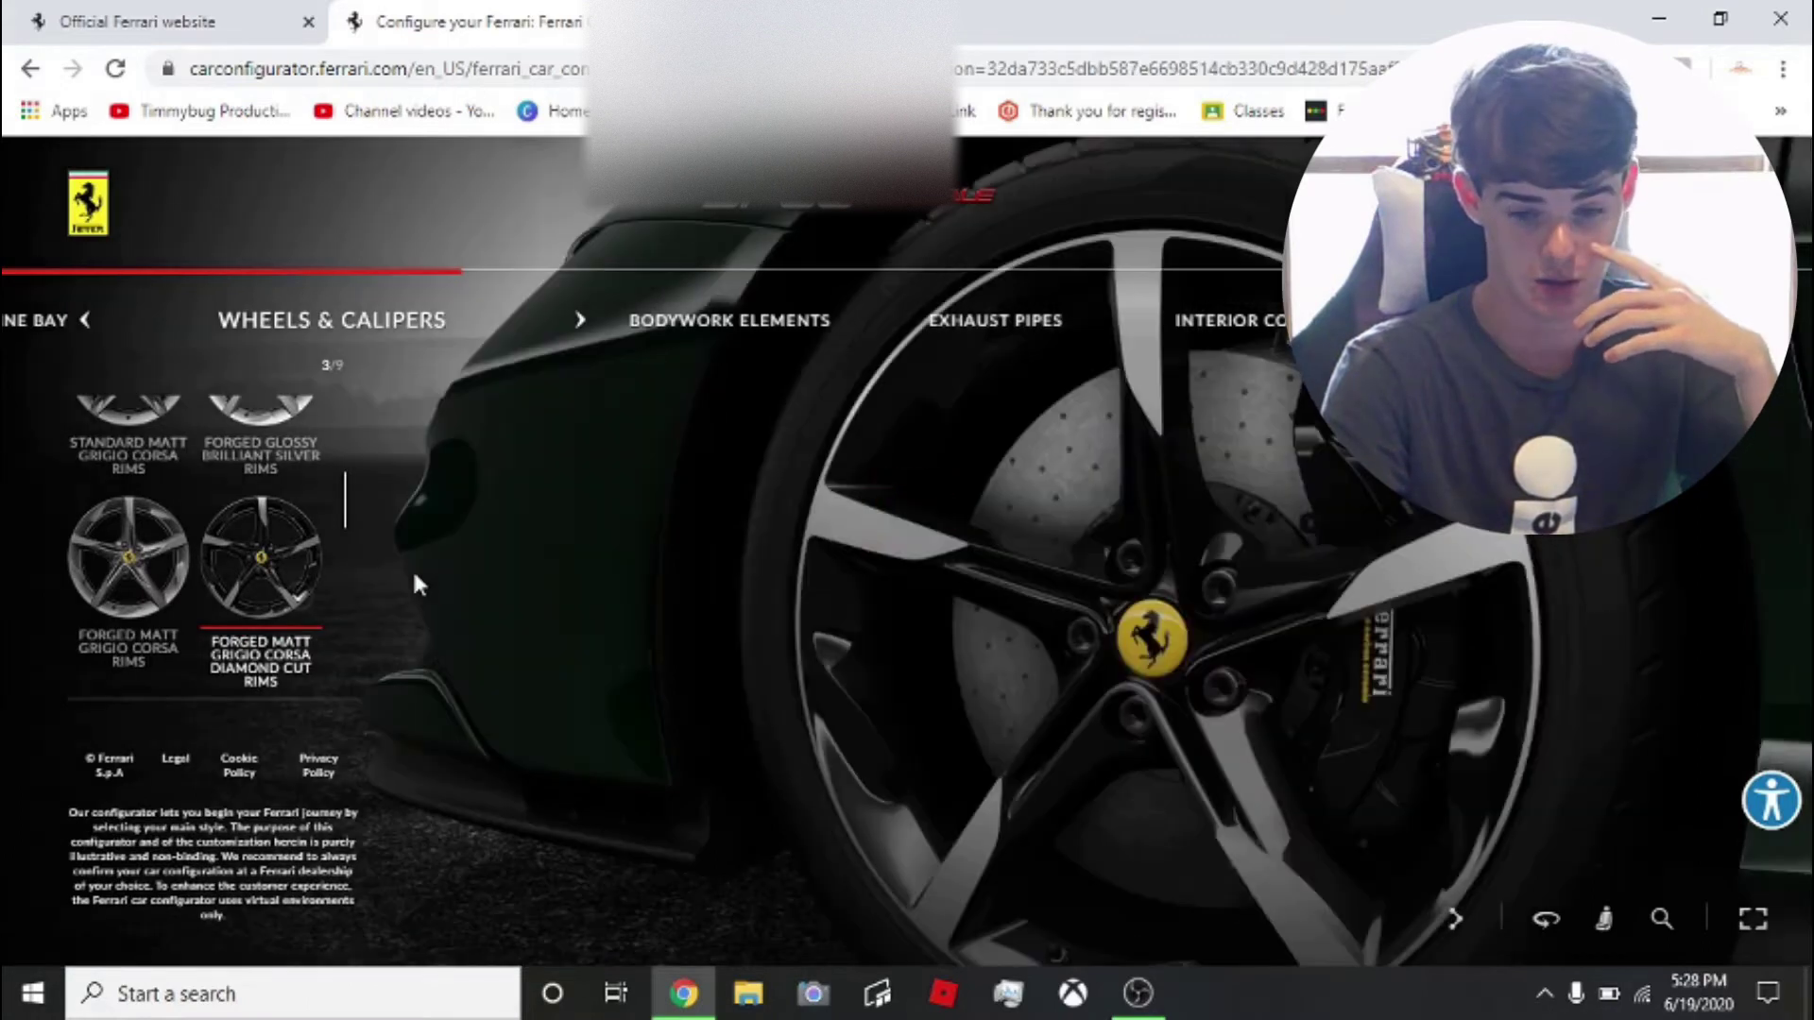
click(681, 300)
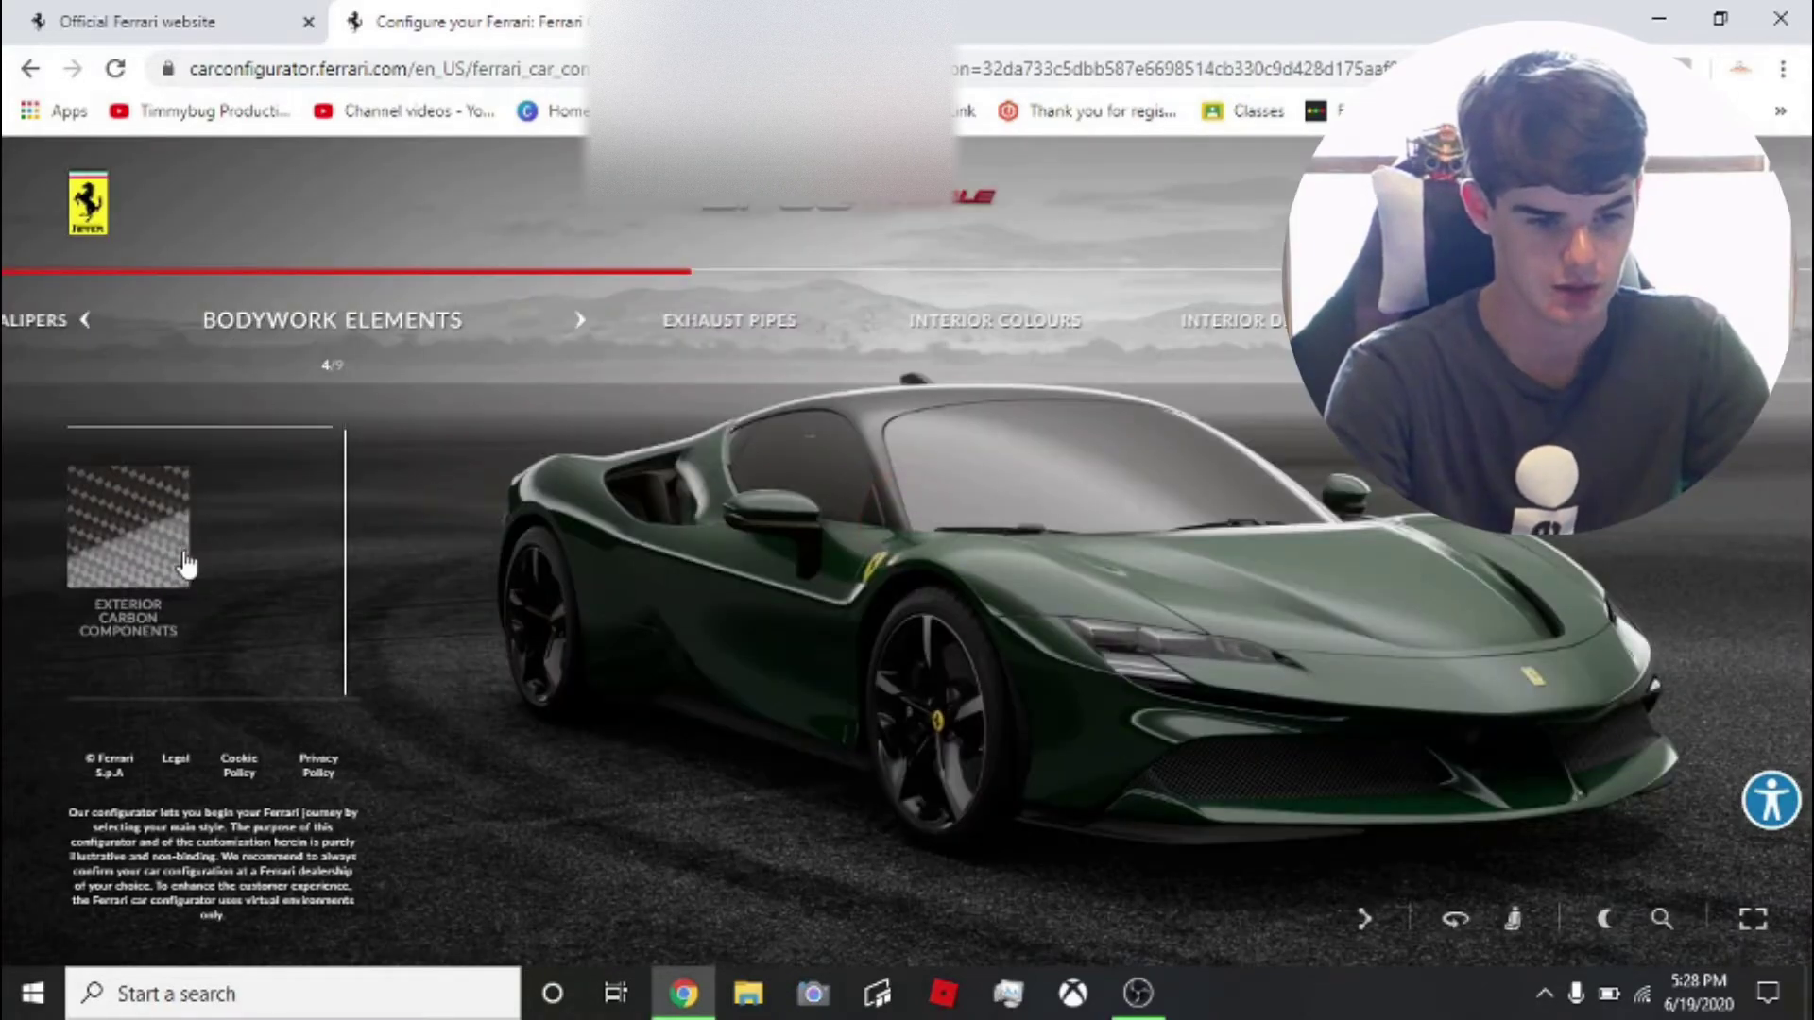
click(169, 565)
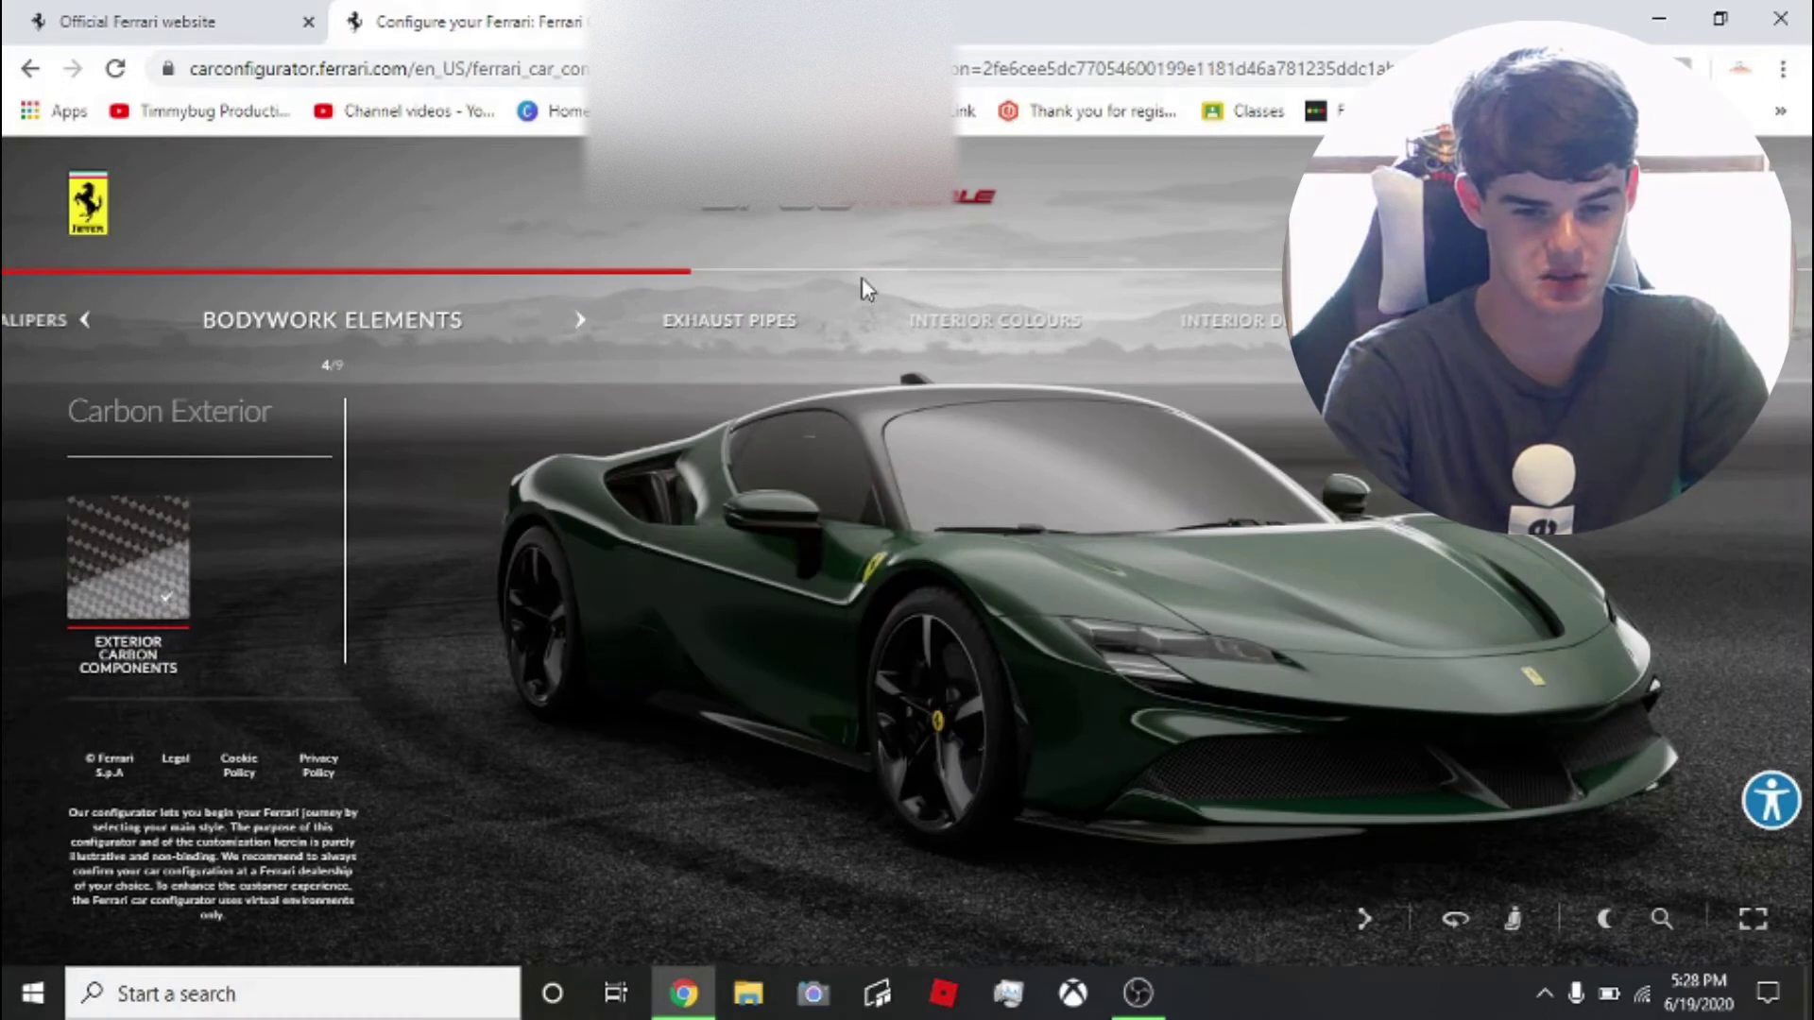
Fit Titanium Exhaust Pipes from the Tailpipes list
click(859, 283)
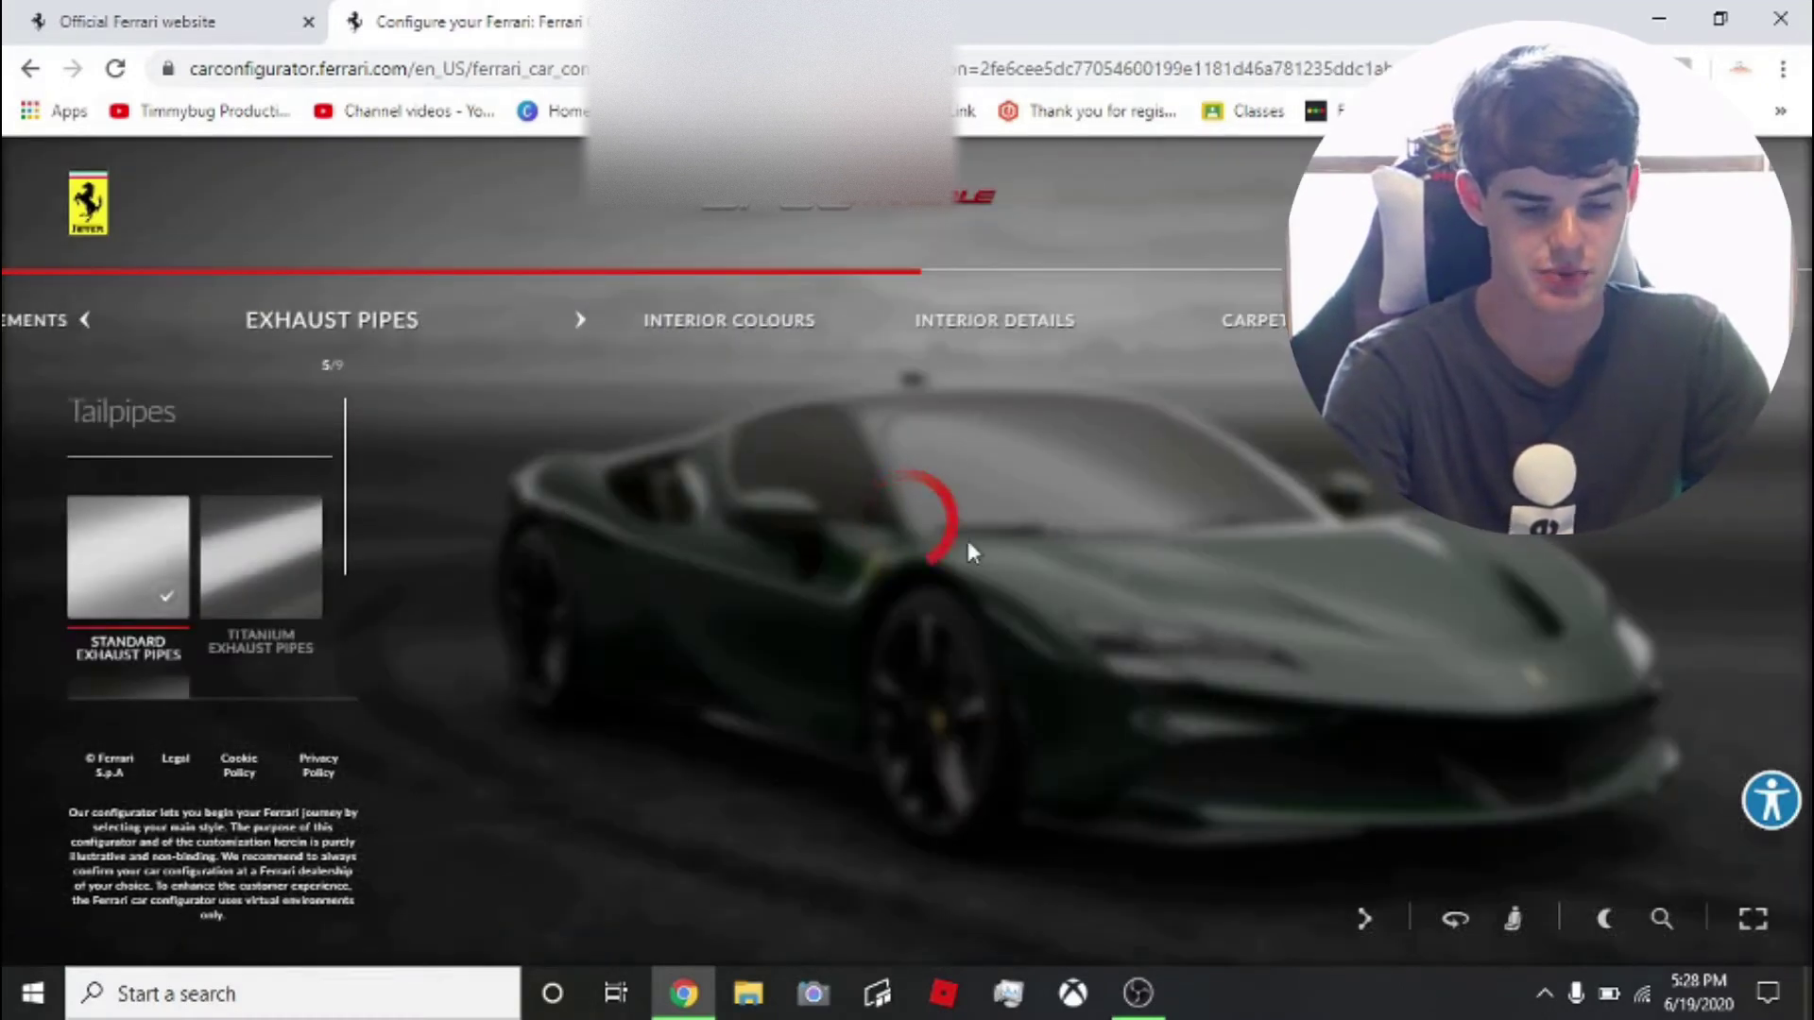
scroll(207, 567, down, 2)
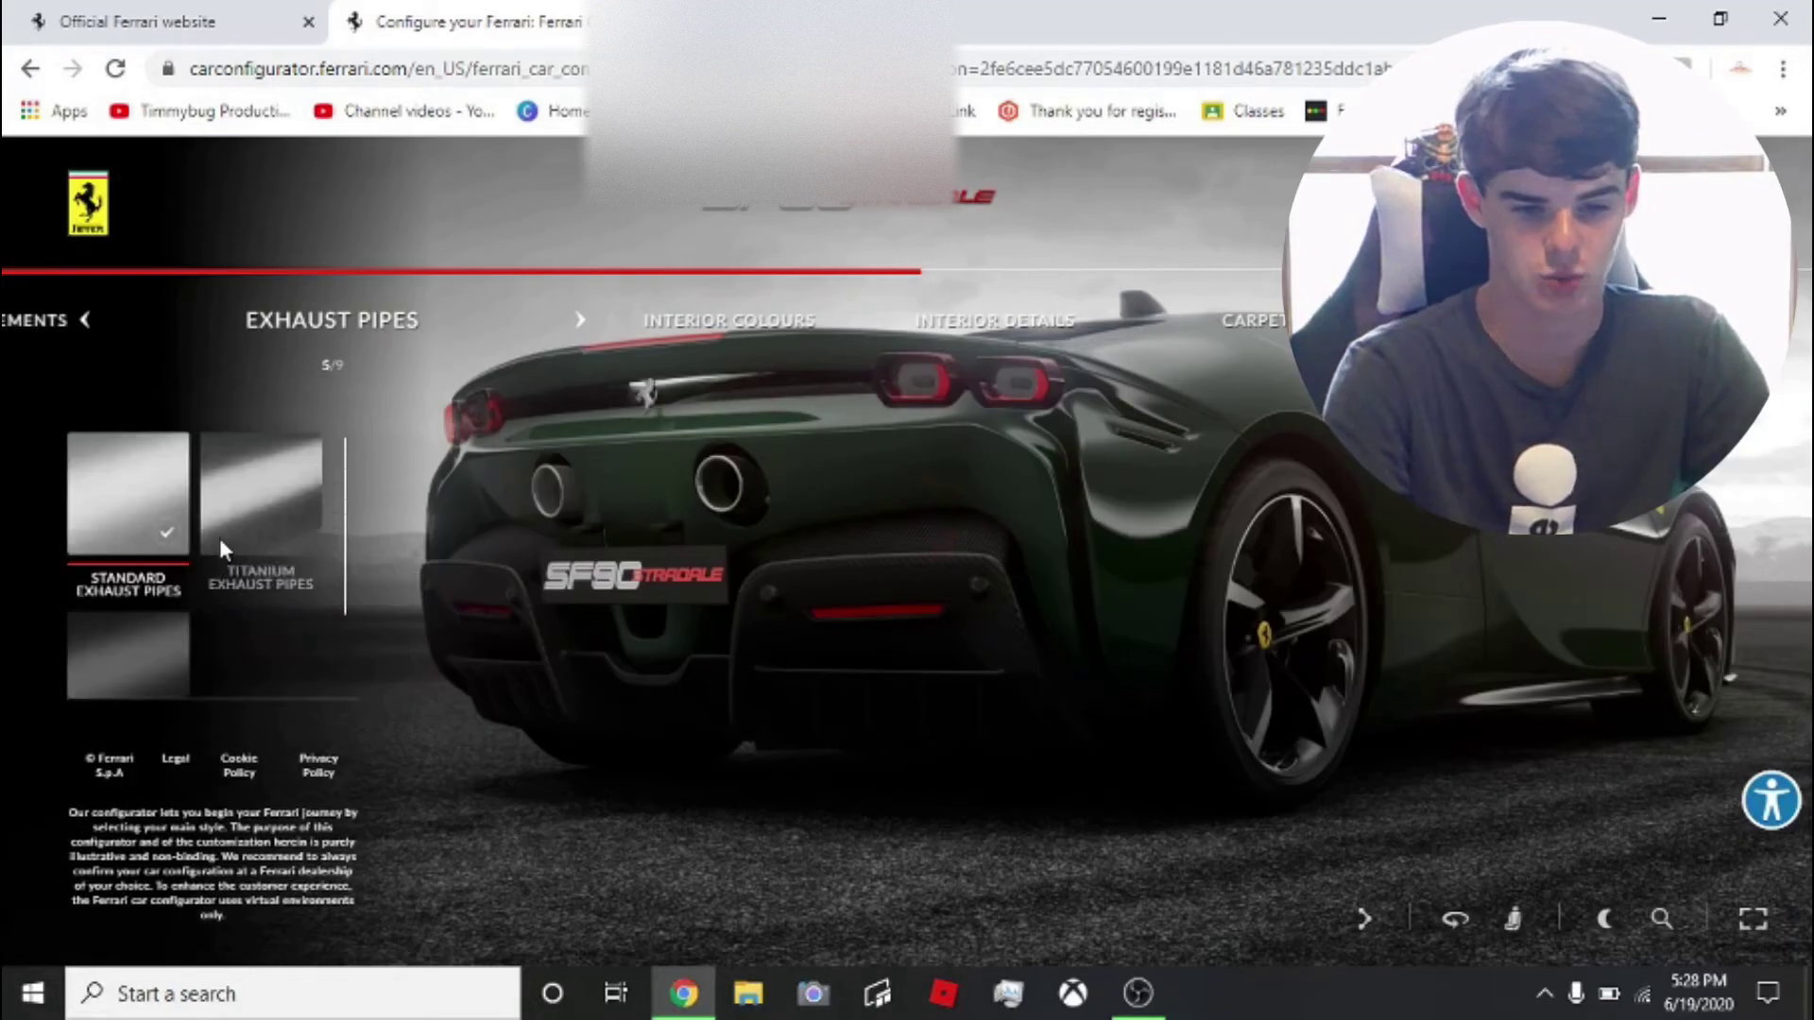
scroll(220, 550, up, 2)
click(236, 550)
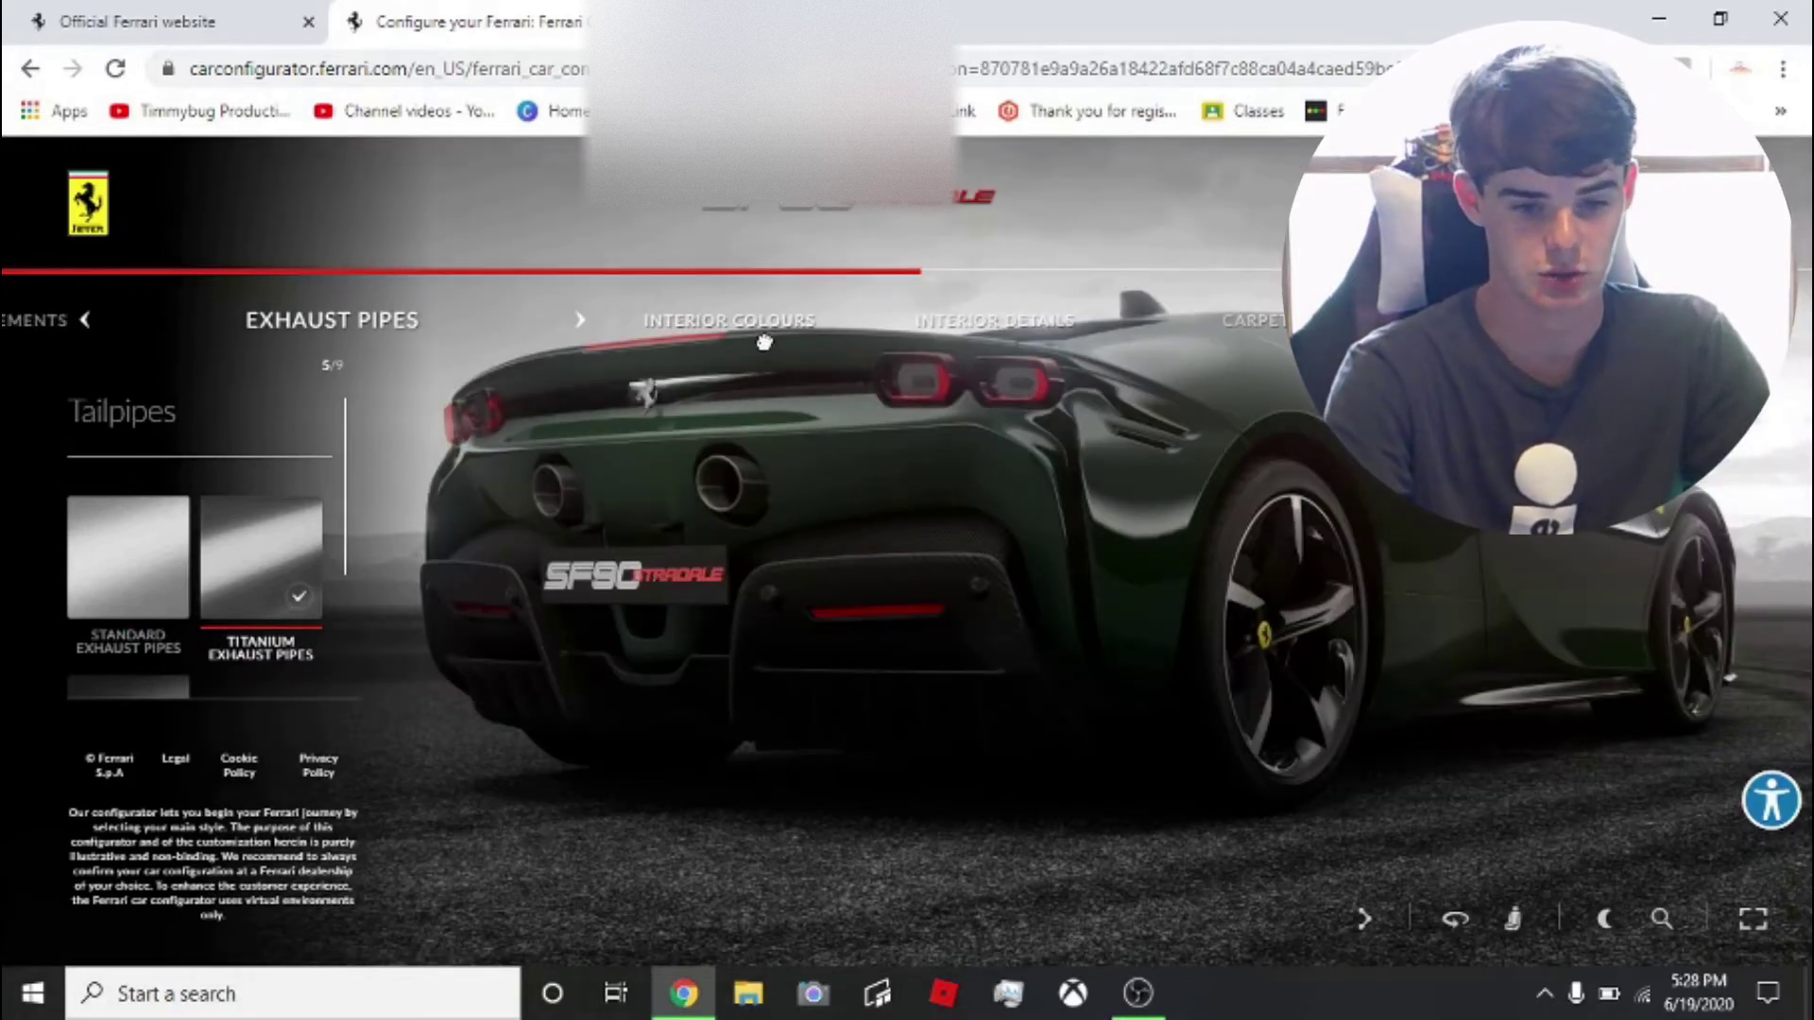
click(764, 342)
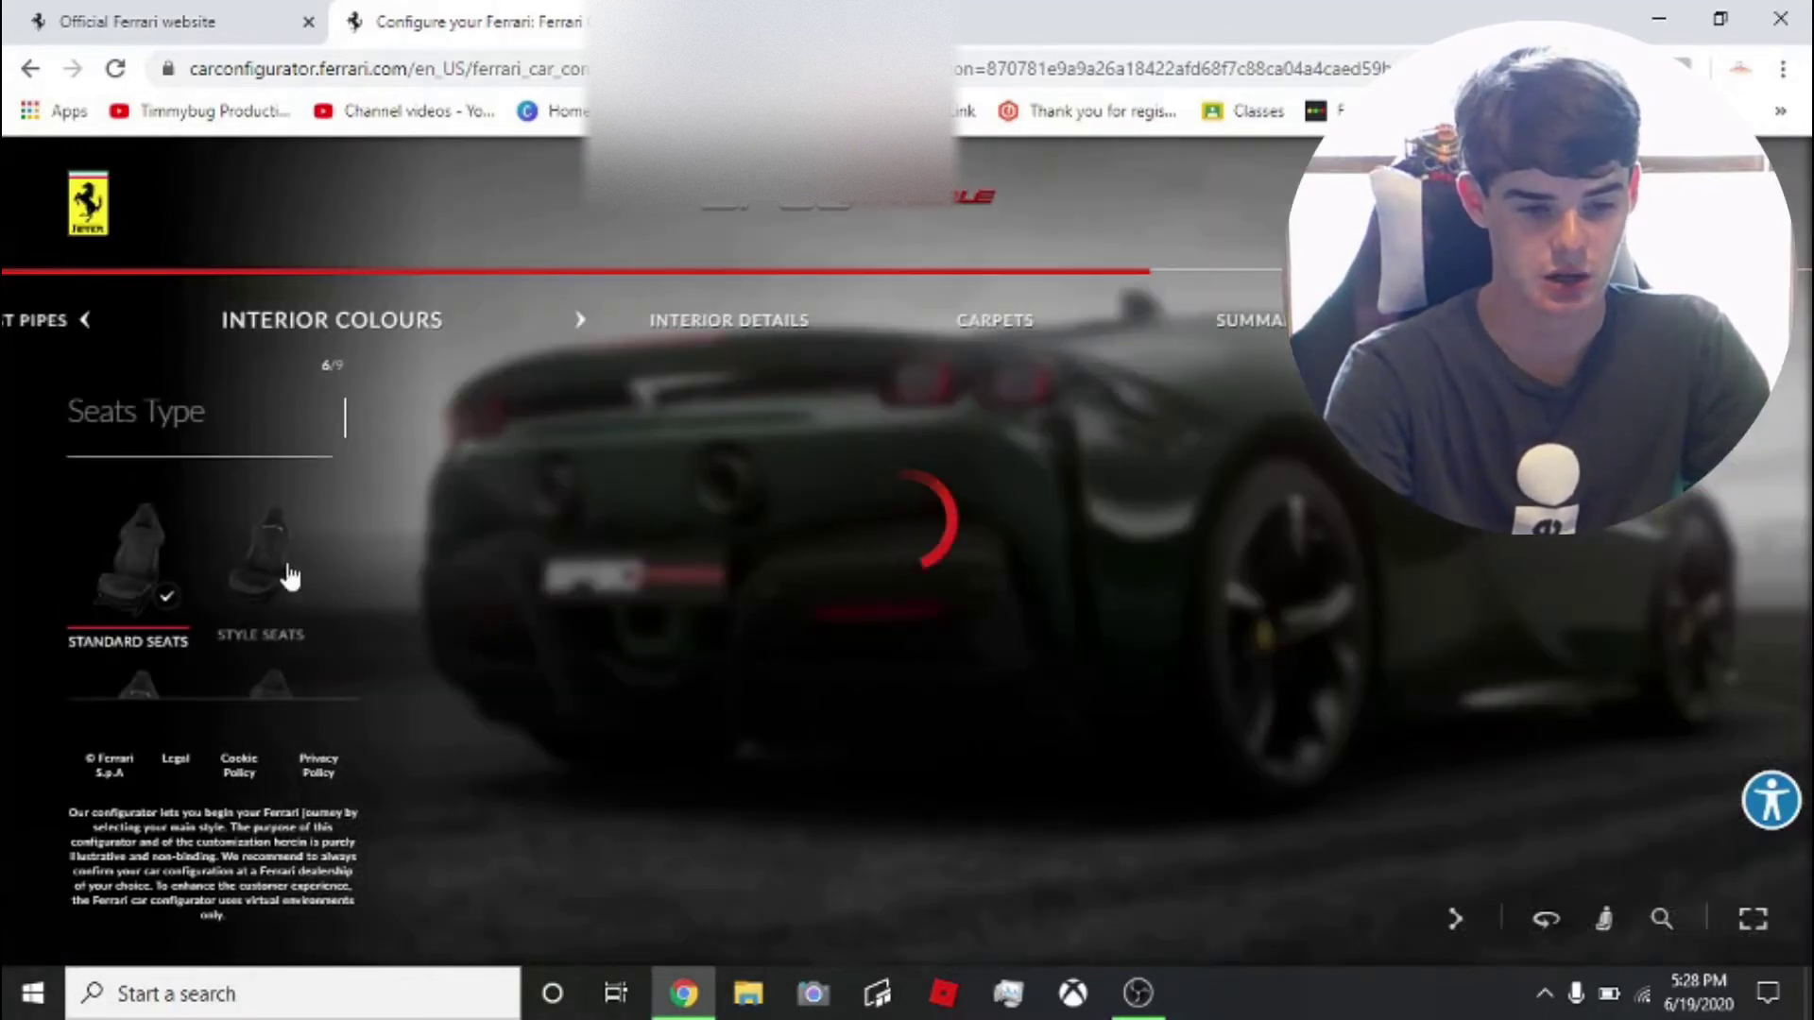
Try Beige Tradizione, then set the interior colour to Cioccolato
scroll(303, 547, down, 3)
scroll(306, 544, down, 2)
scroll(306, 544, down, 2)
scroll(306, 544, down, 2)
scroll(306, 544, down, 3)
scroll(306, 544, up, 1)
scroll(306, 545, up, 1)
scroll(306, 545, up, 1)
scroll(306, 544, down, 2)
scroll(306, 544, down, 1)
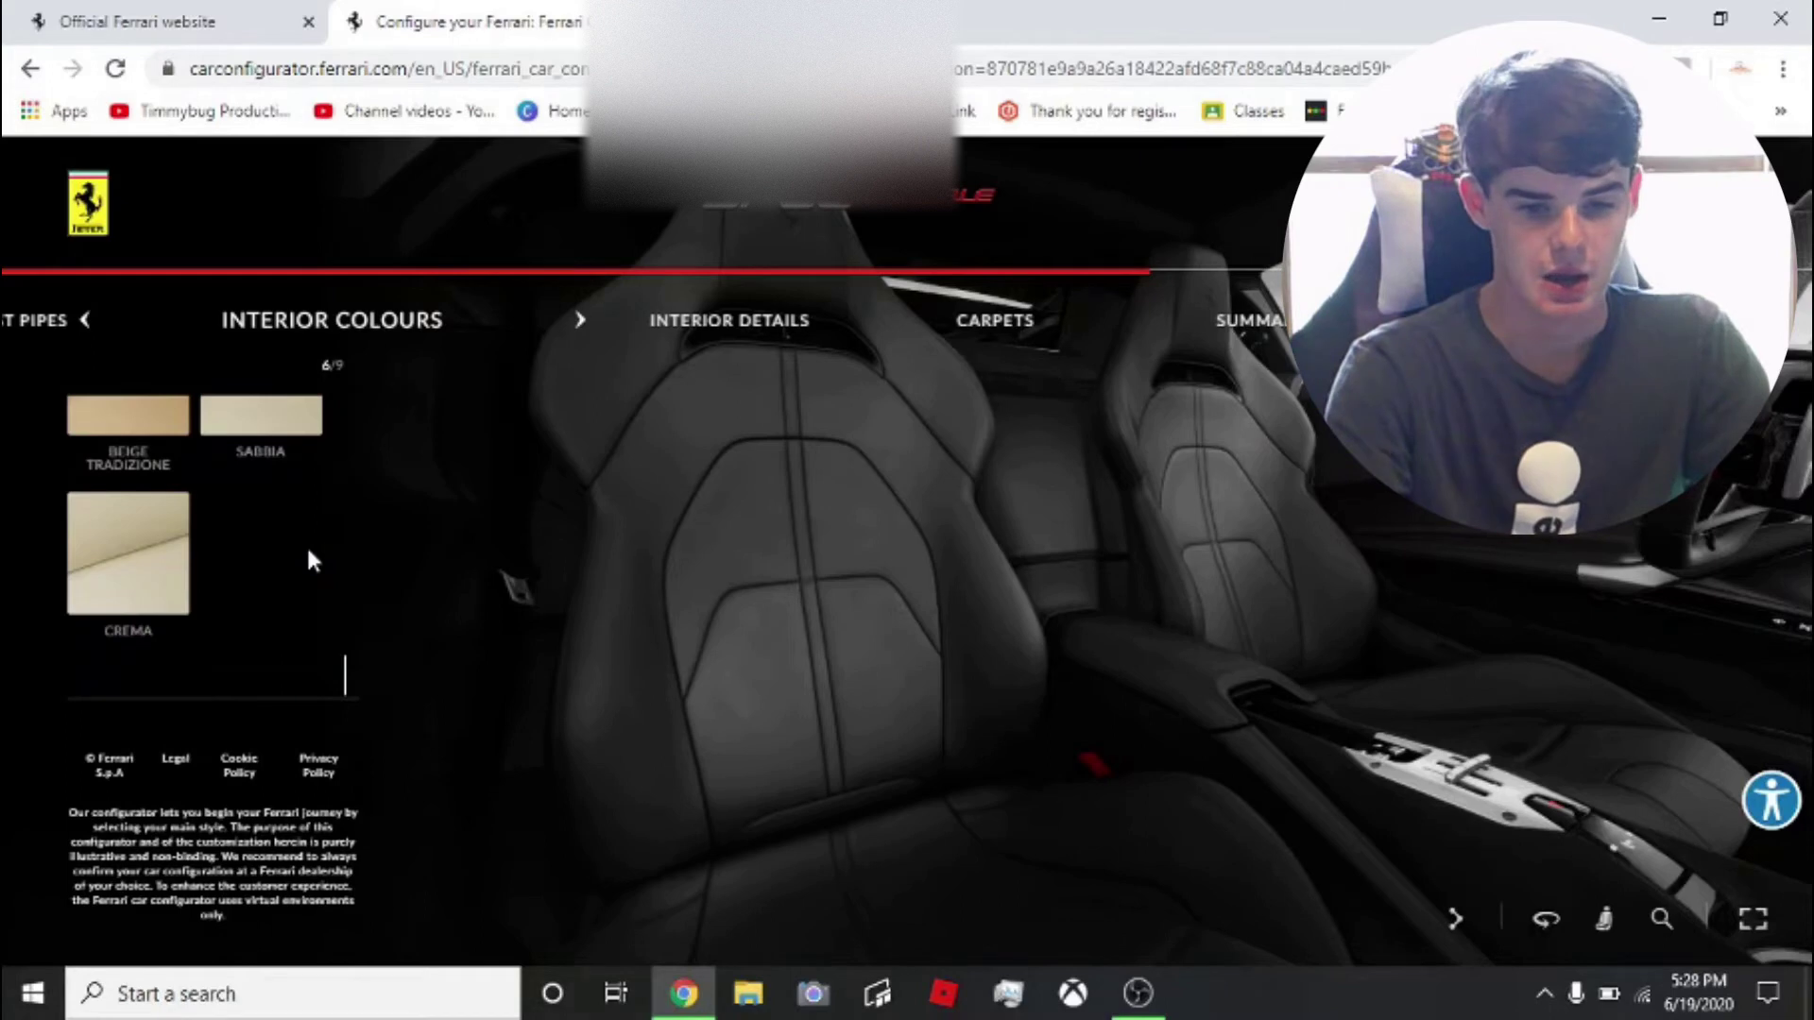
scroll(306, 544, up, 1)
scroll(306, 544, up, 1)
scroll(306, 544, up, 2)
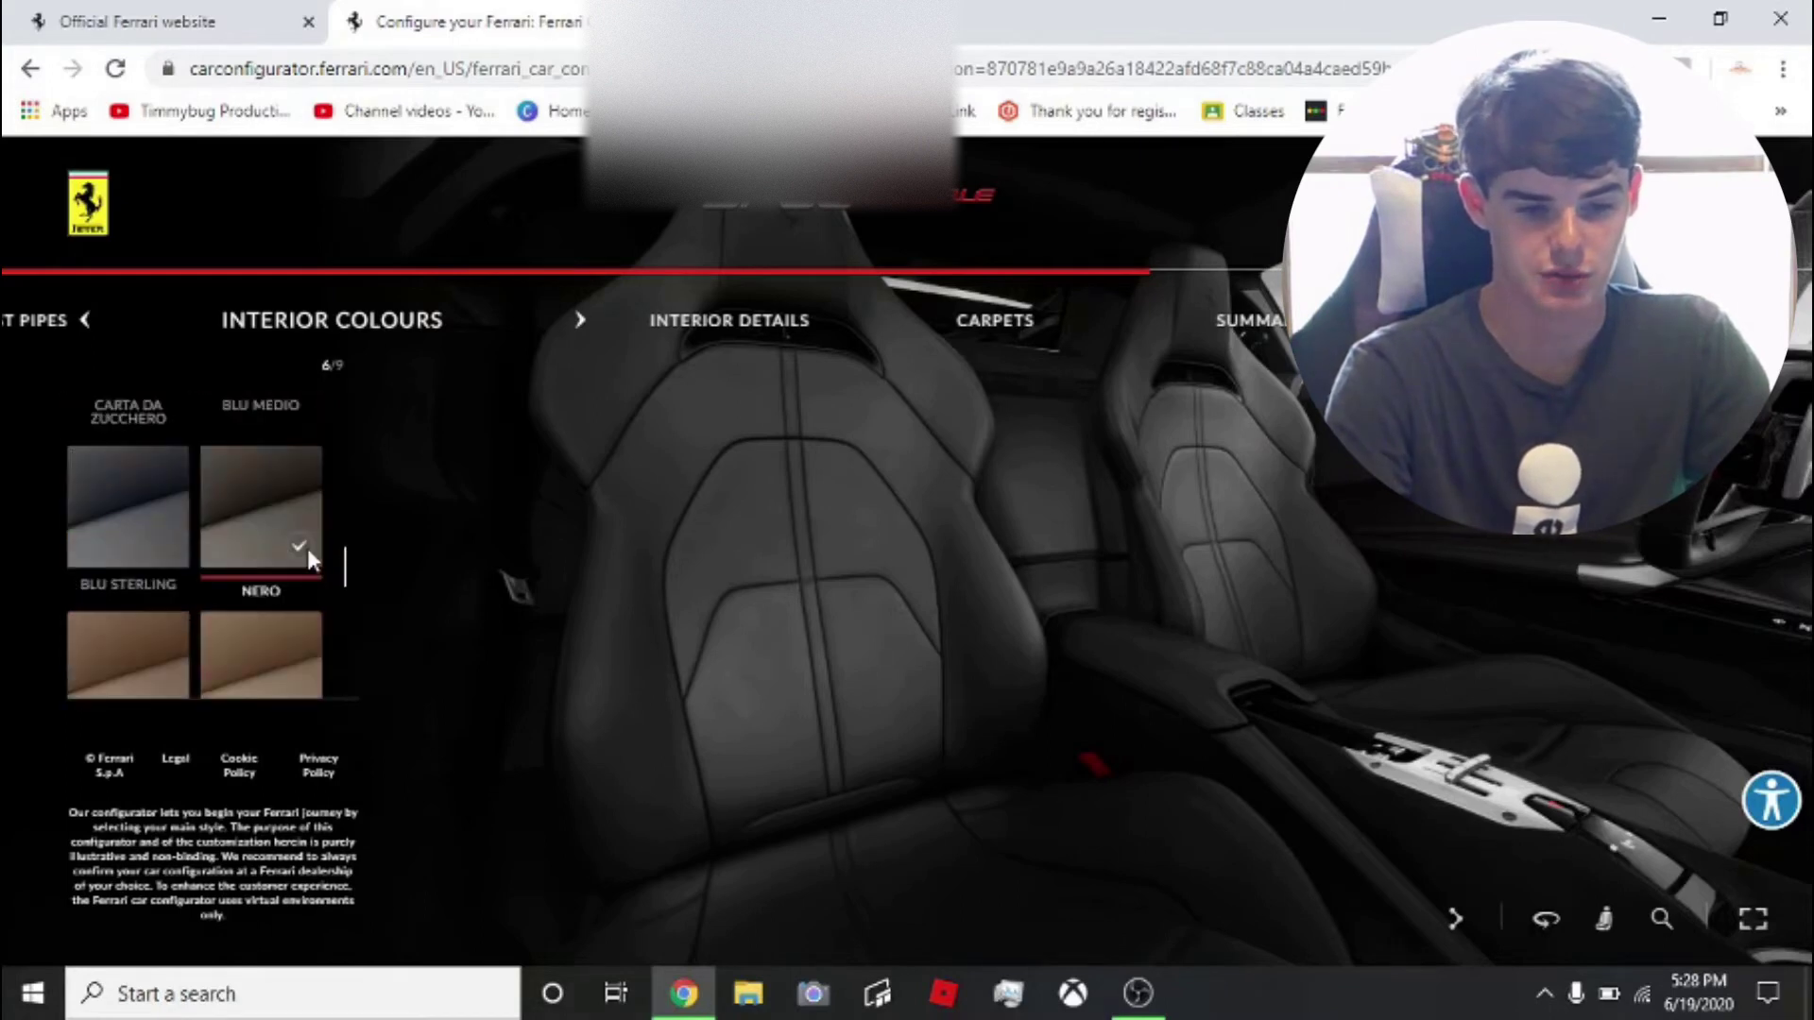
scroll(306, 544, up, 1)
scroll(306, 544, up, 1)
scroll(306, 545, up, 1)
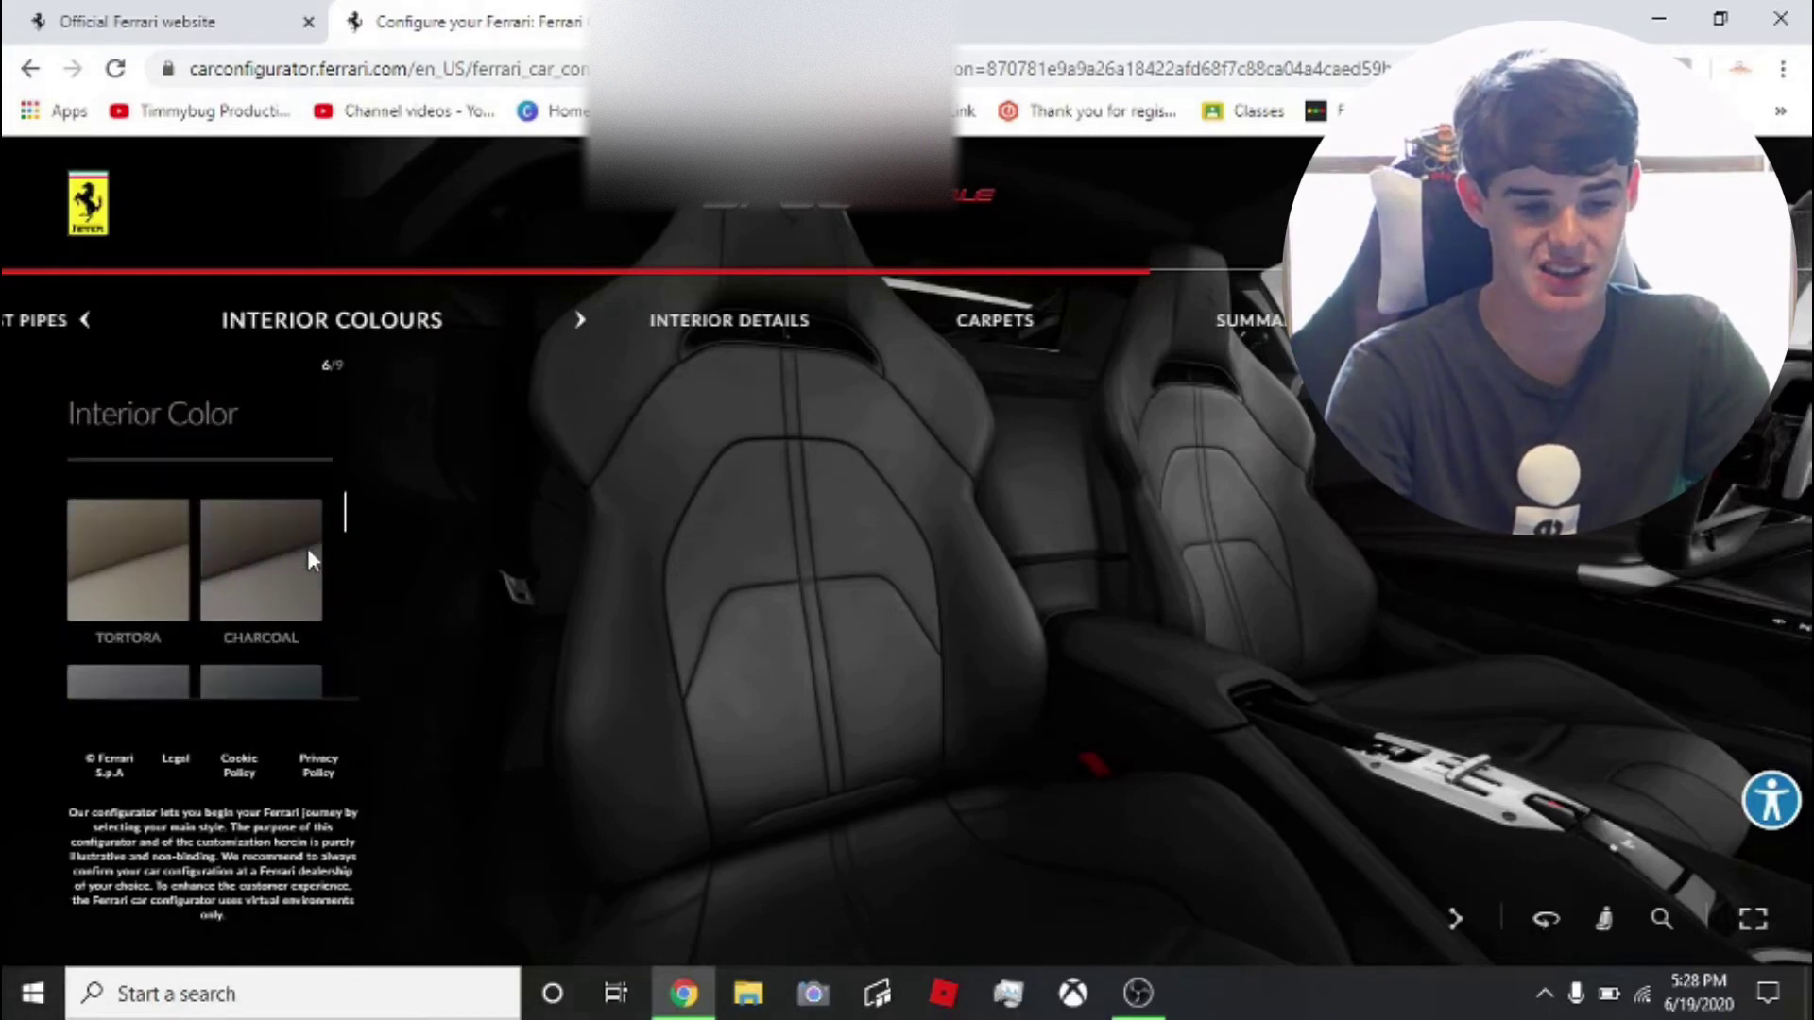
scroll(306, 544, down, 2)
scroll(309, 553, down, 2)
scroll(309, 553, down, 1)
scroll(296, 564, down, 1)
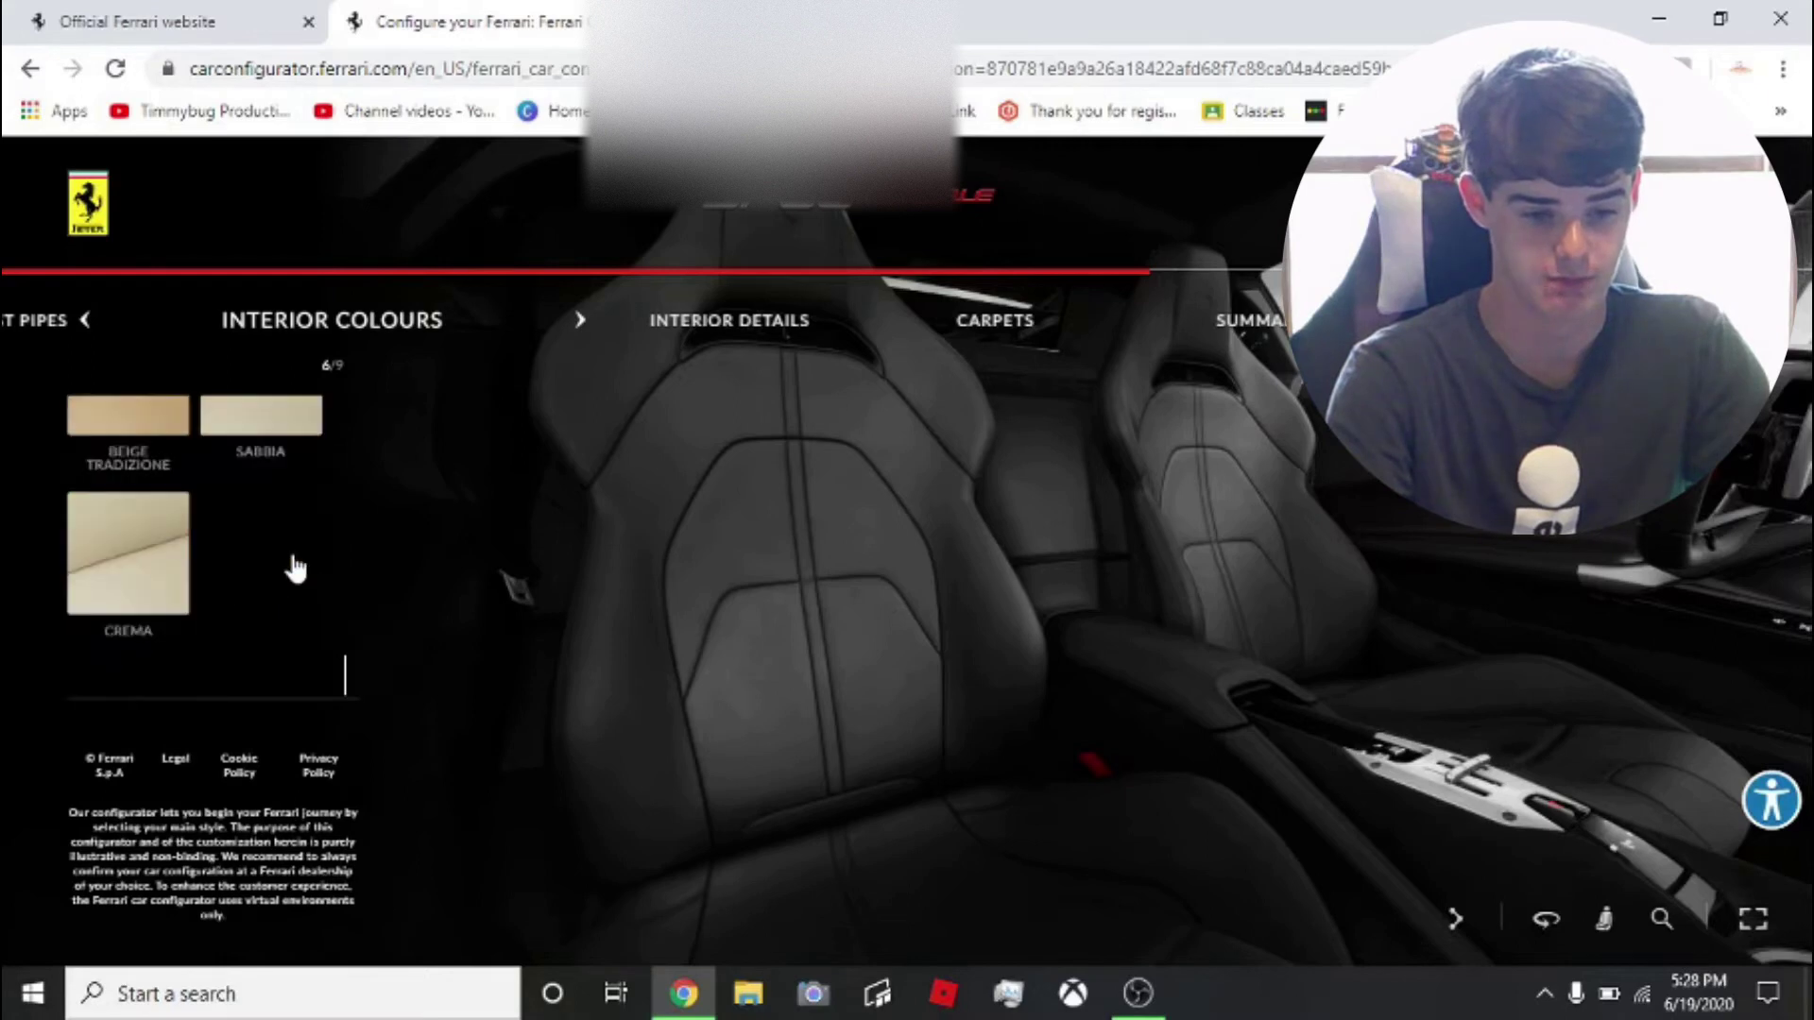
scroll(253, 567, up, 1)
click(121, 548)
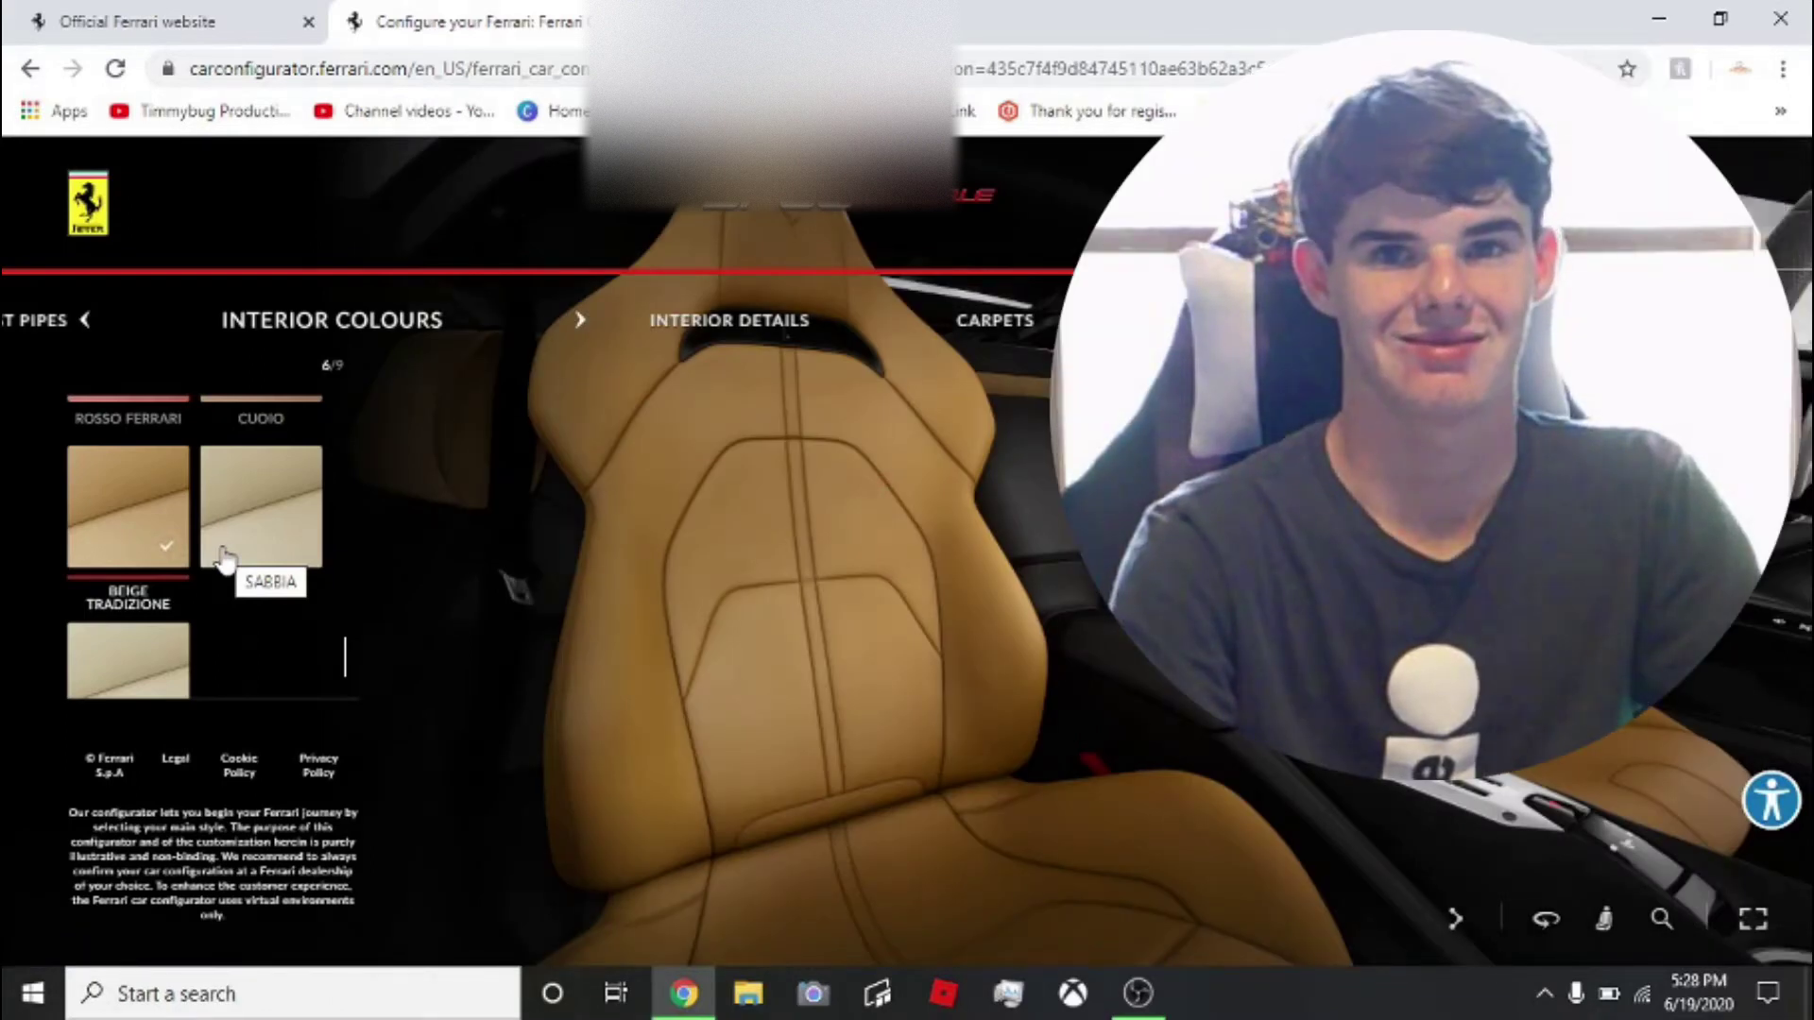
scroll(170, 562, up, 2)
click(114, 572)
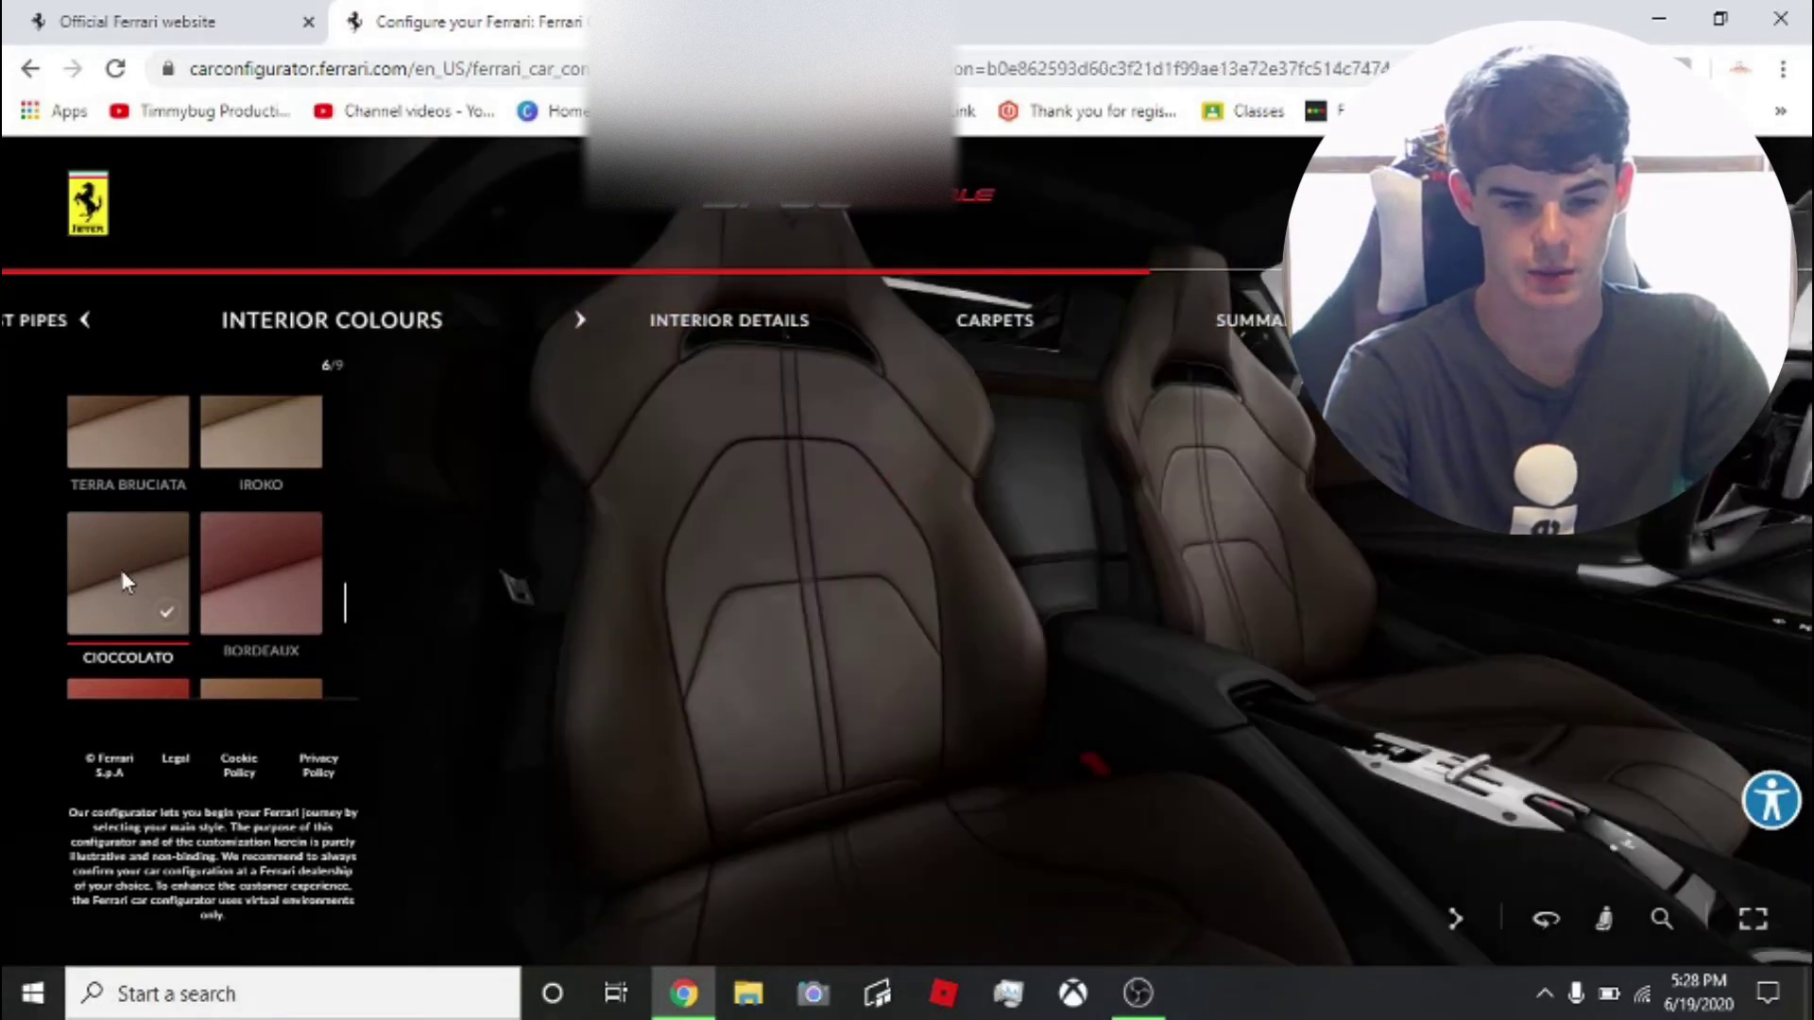
Change the seats type to Style Seats
scroll(121, 570, down, 3)
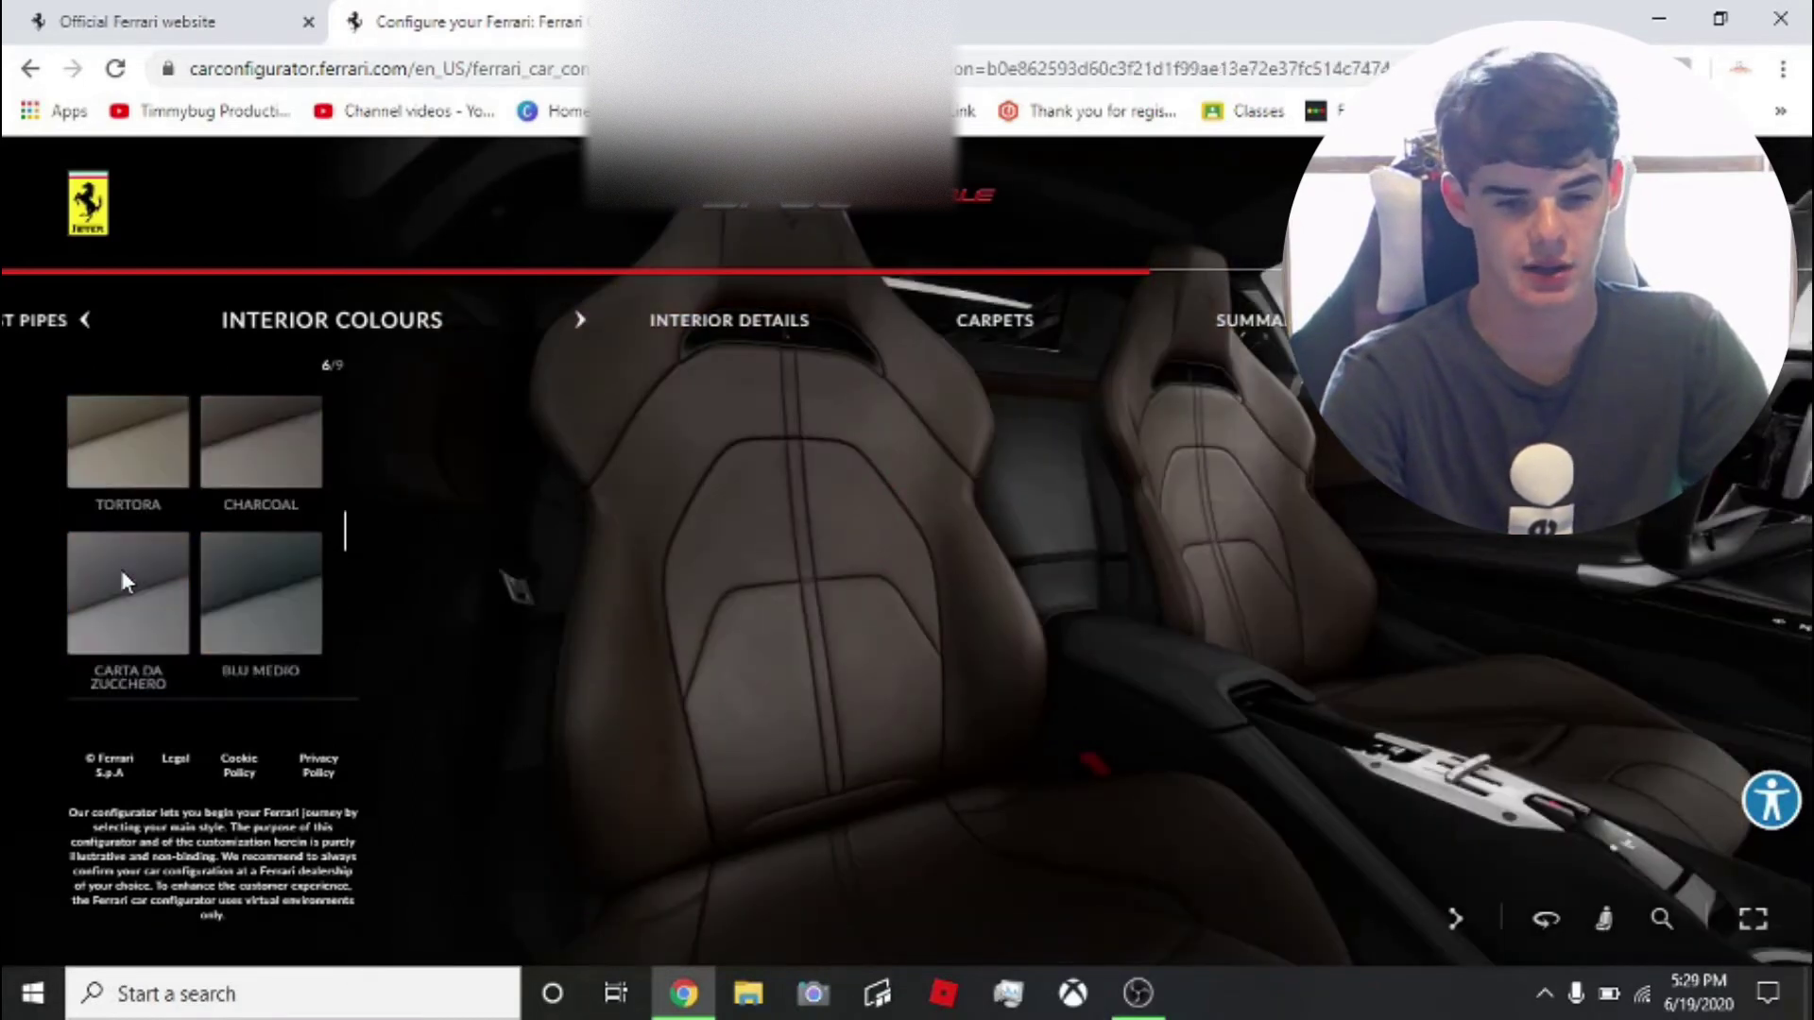
scroll(119, 565, down, 3)
scroll(119, 565, up, 2)
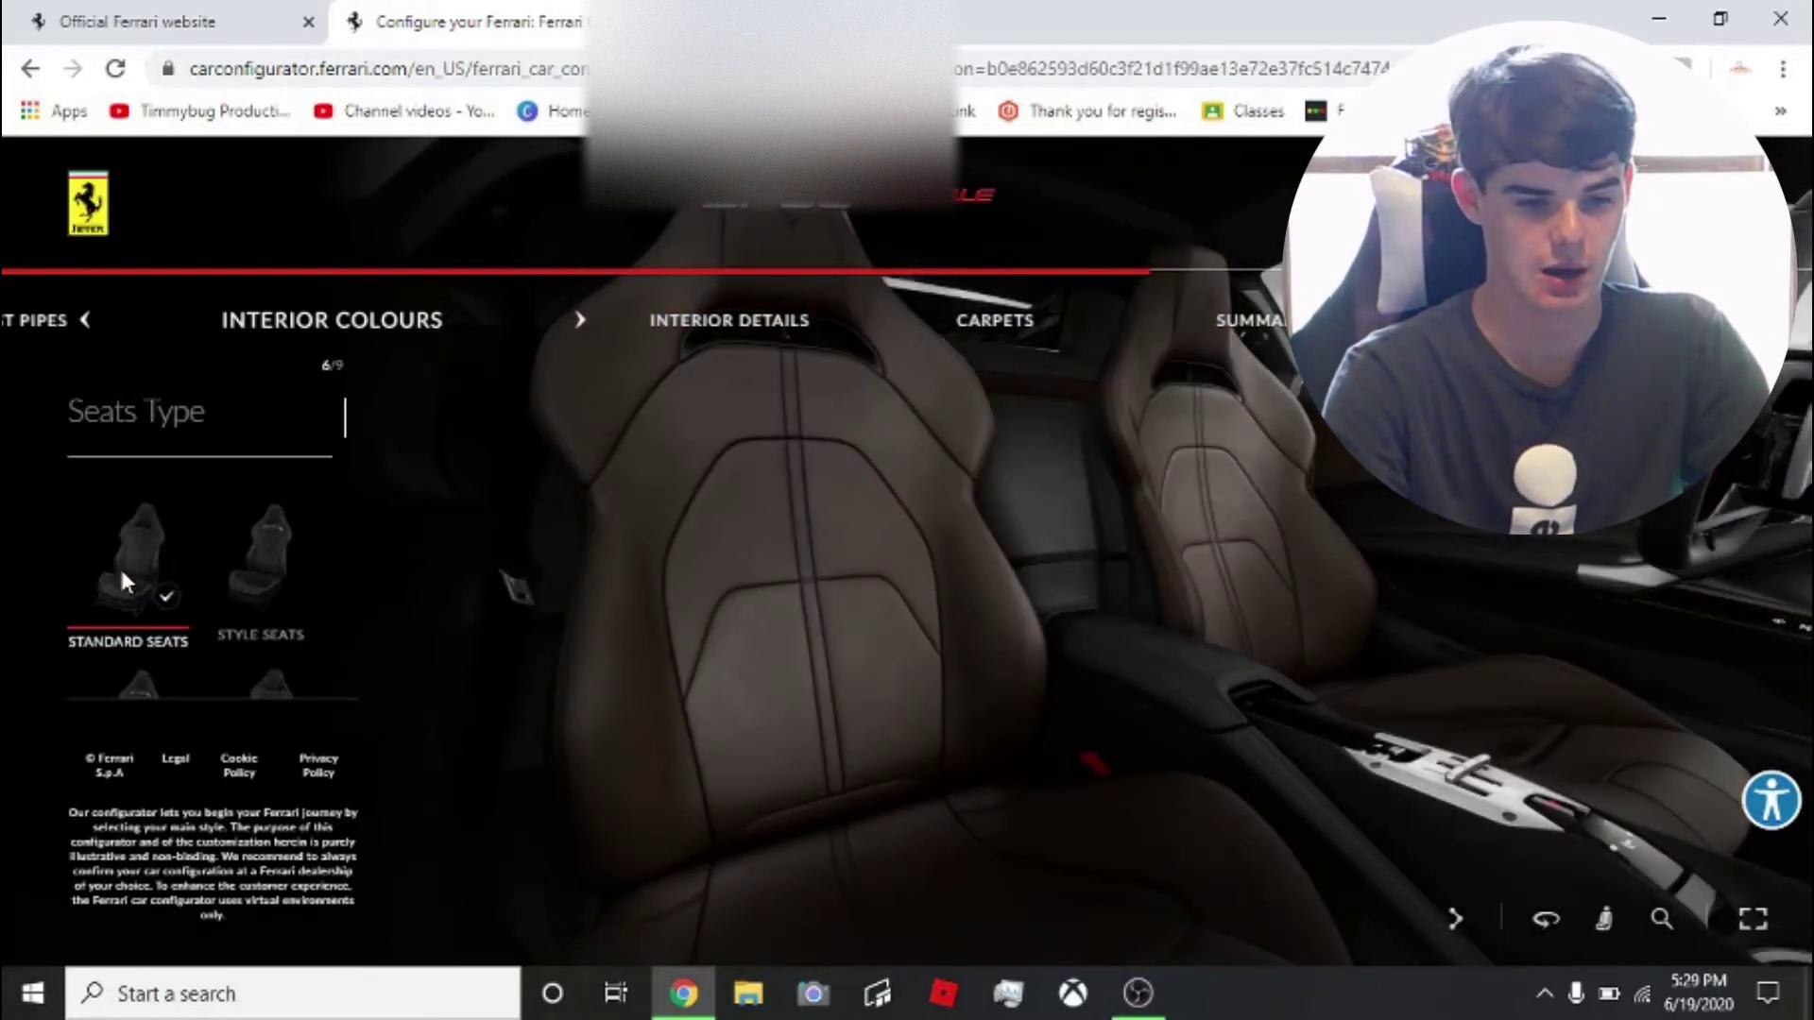
click(261, 578)
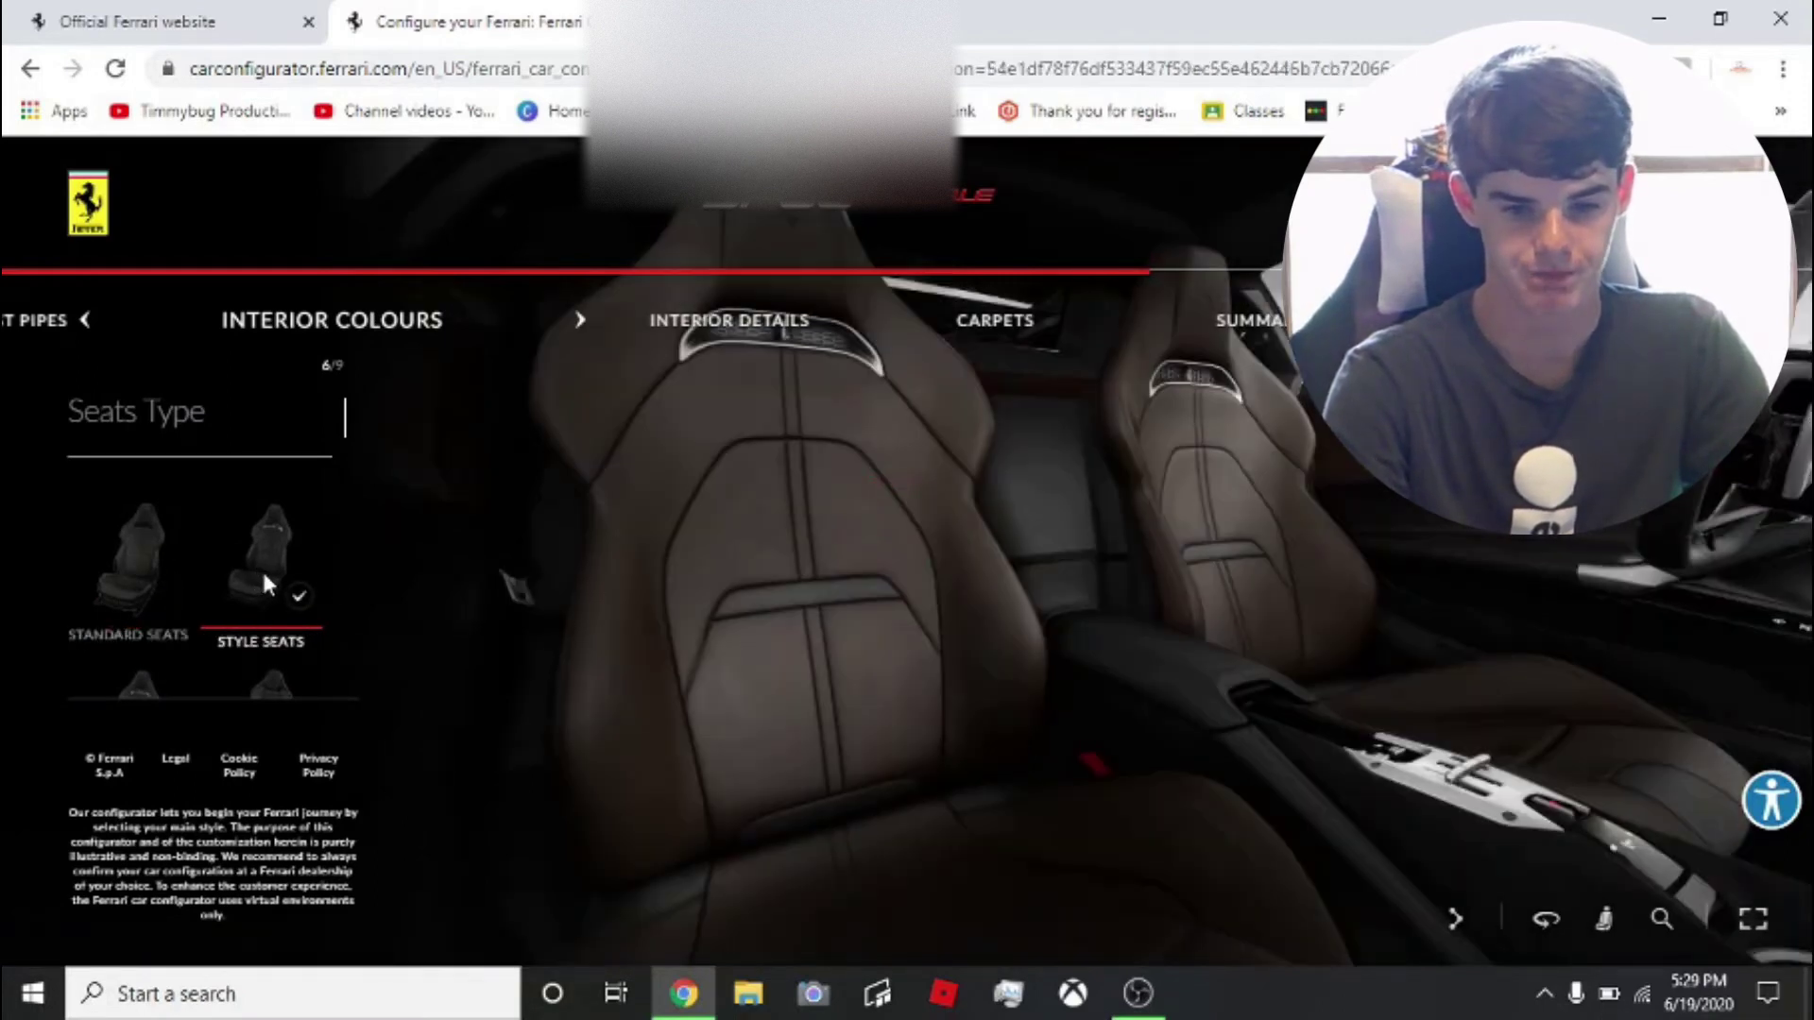
Add the Carbon Interior Upgrade under Interior Details
click(631, 331)
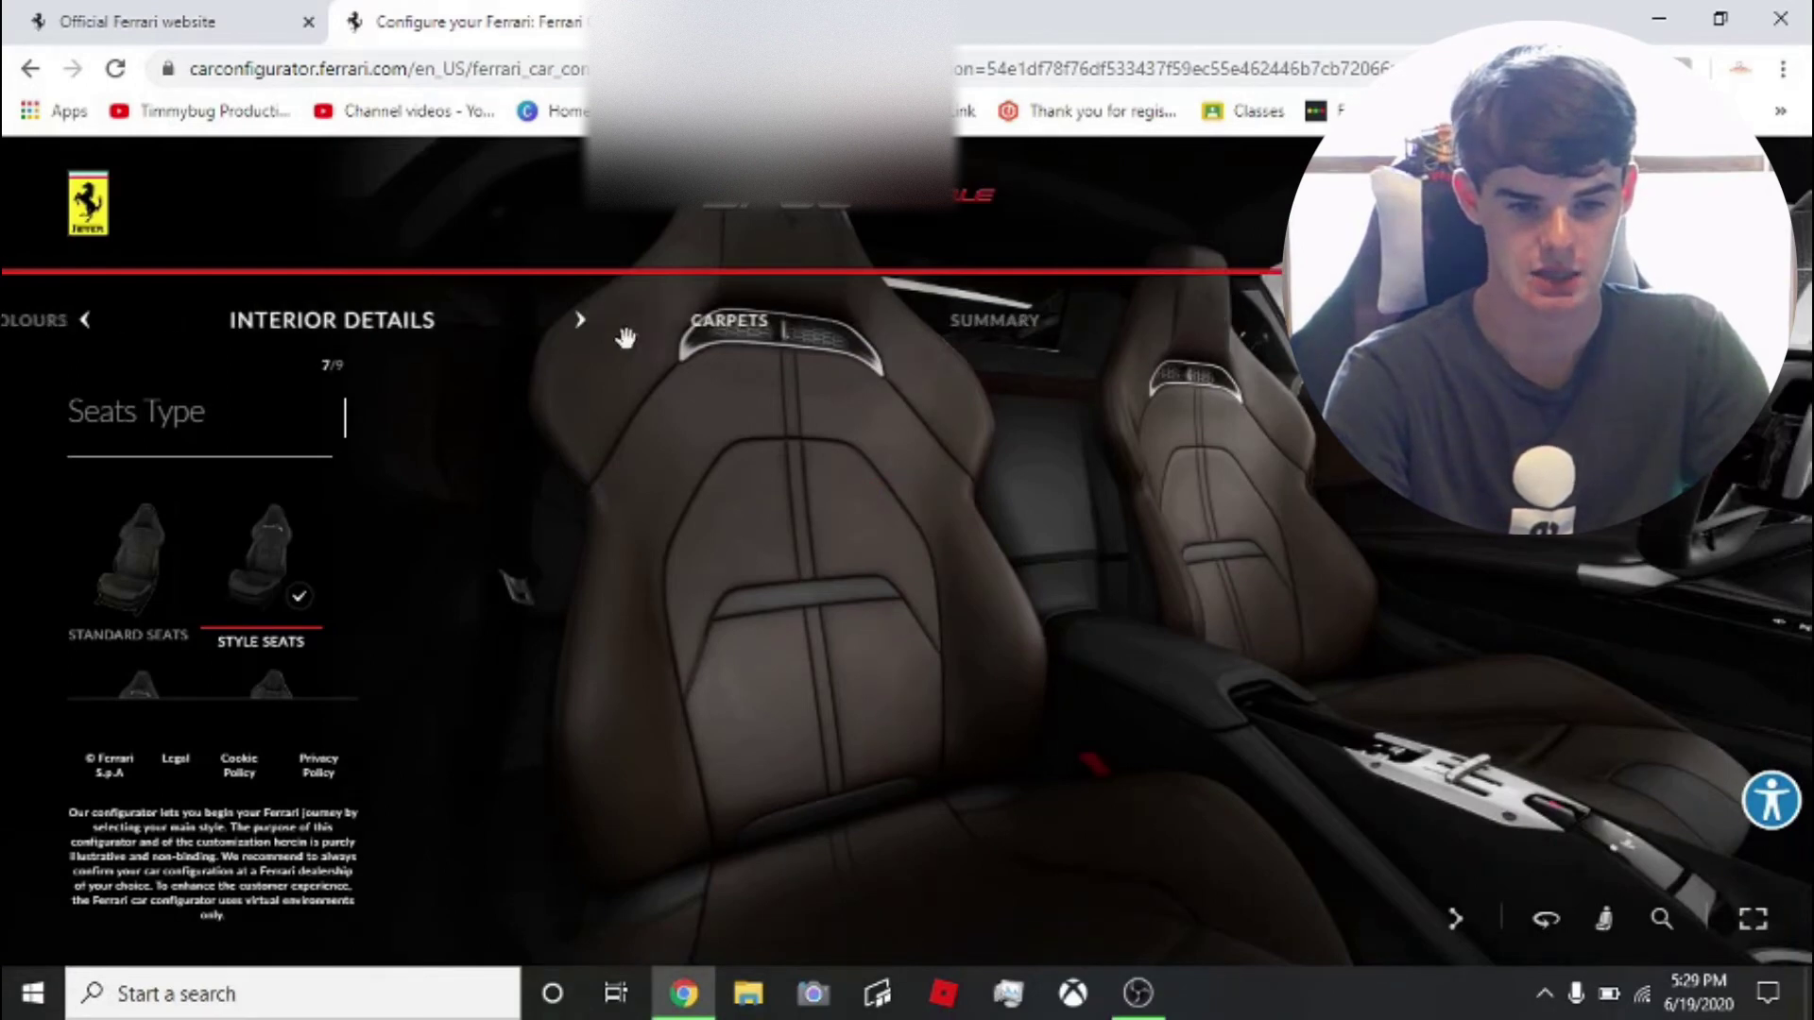
scroll(163, 586, down, 1)
scroll(163, 586, up, 1)
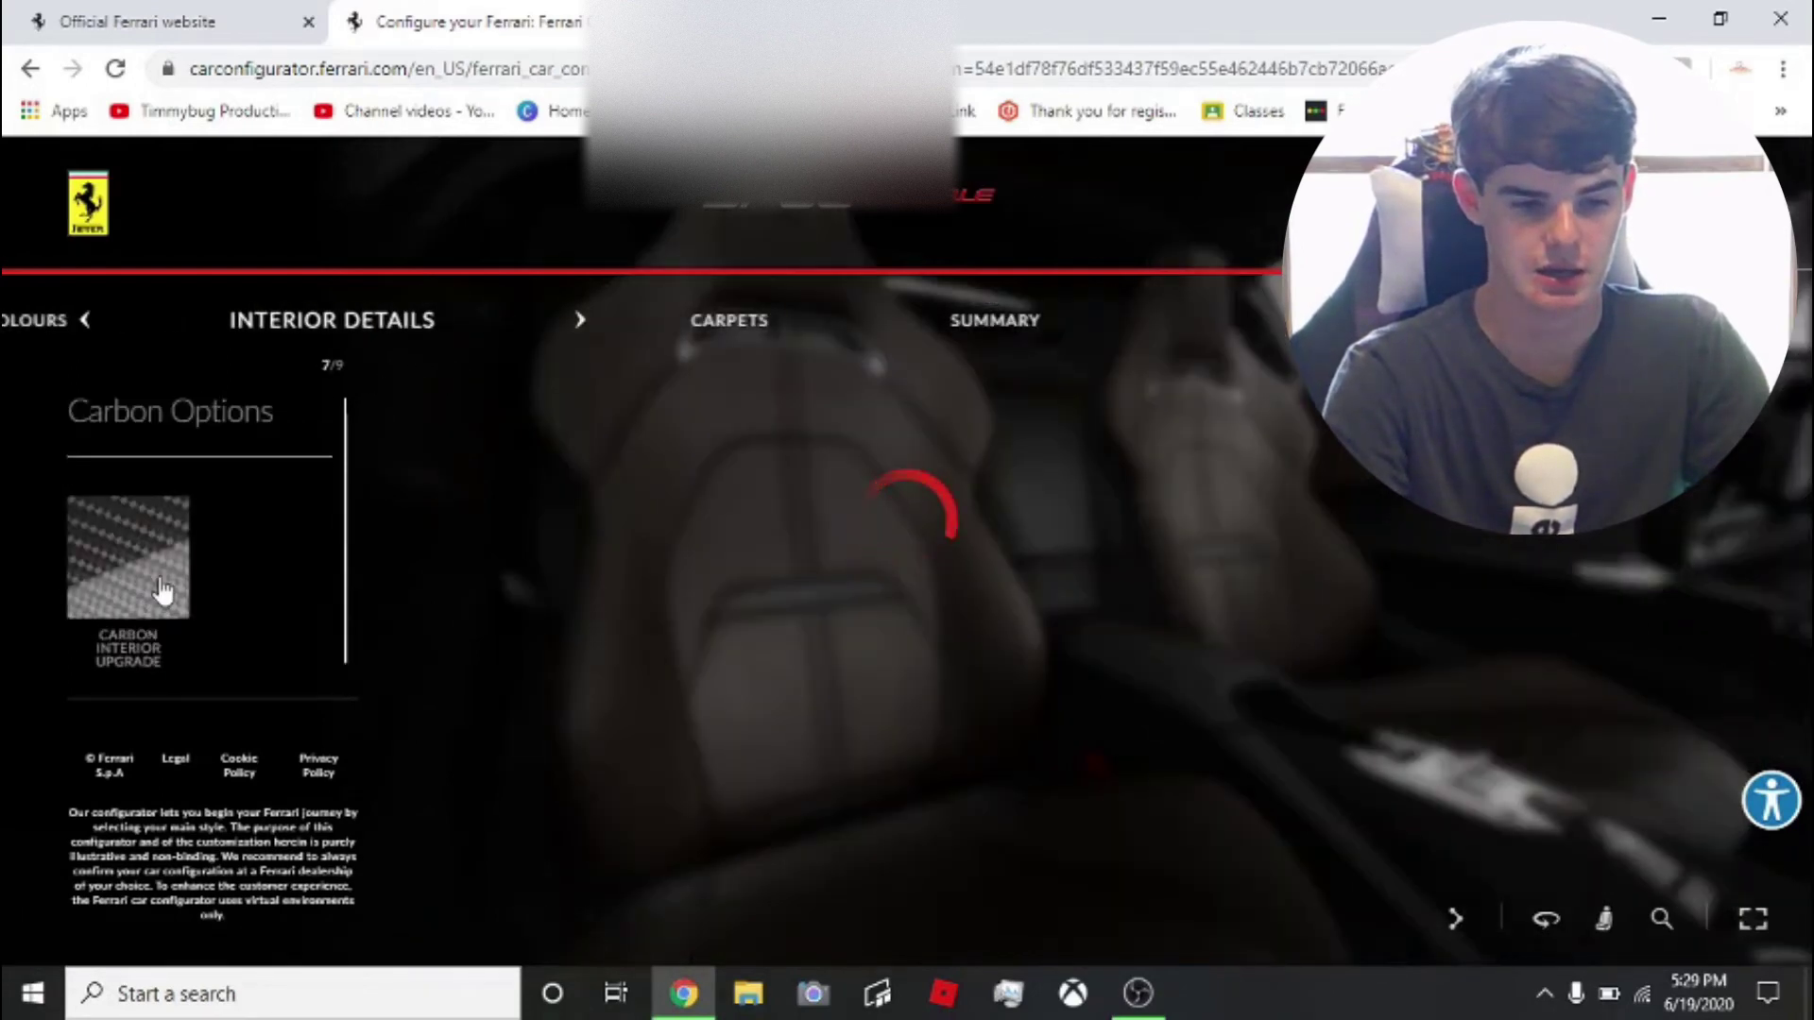
scroll(163, 585, down, 1)
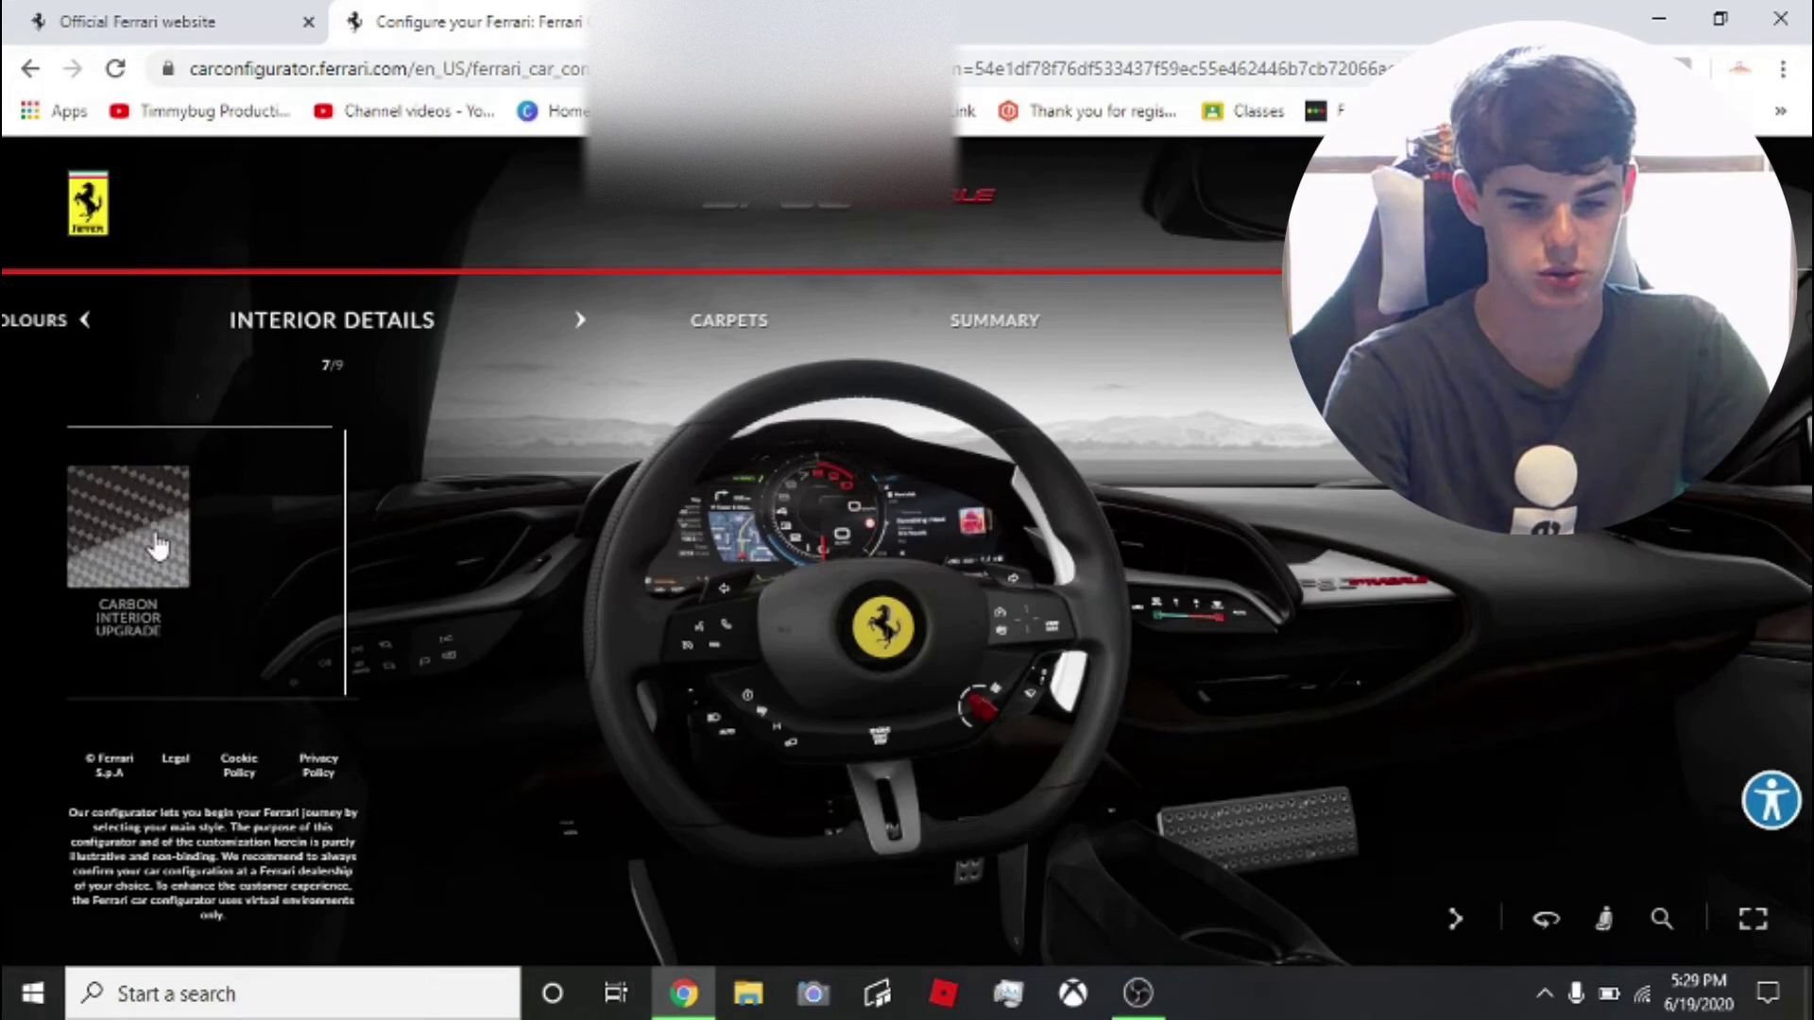
click(158, 545)
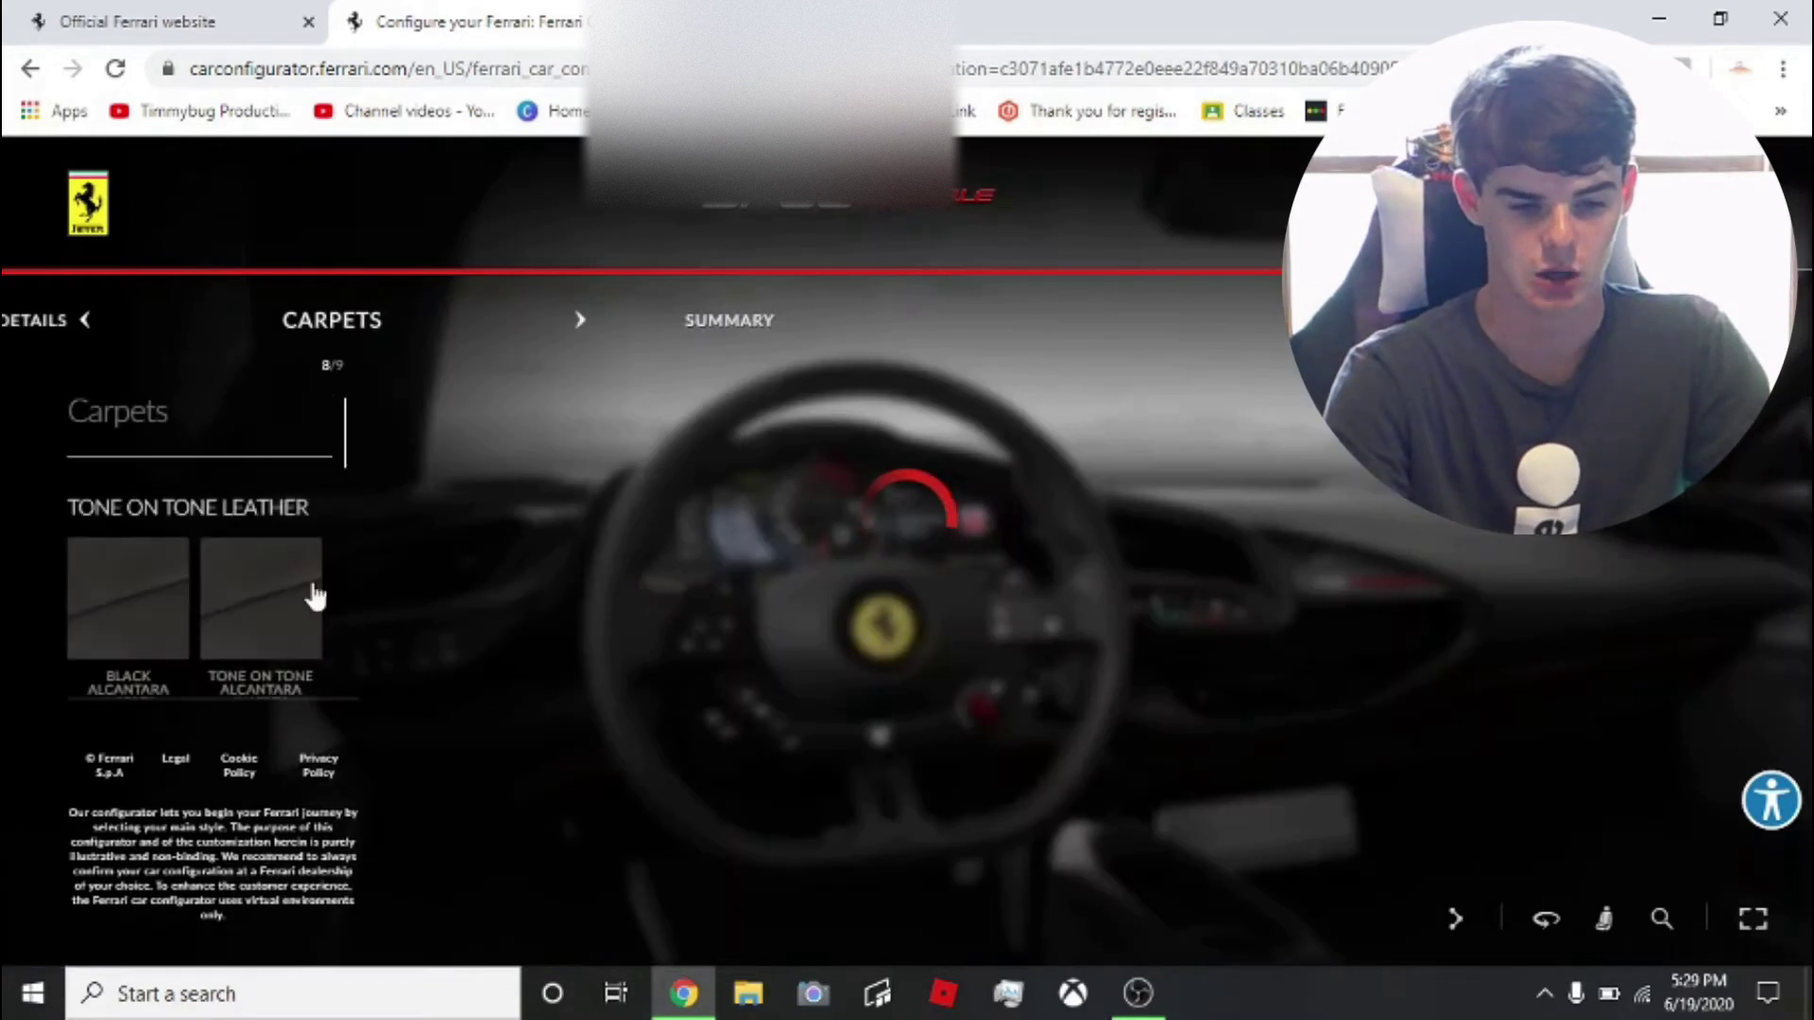
Choose Testa di Moro for the carpets
scroll(224, 573, down, 3)
scroll(225, 572, down, 3)
scroll(224, 572, down, 3)
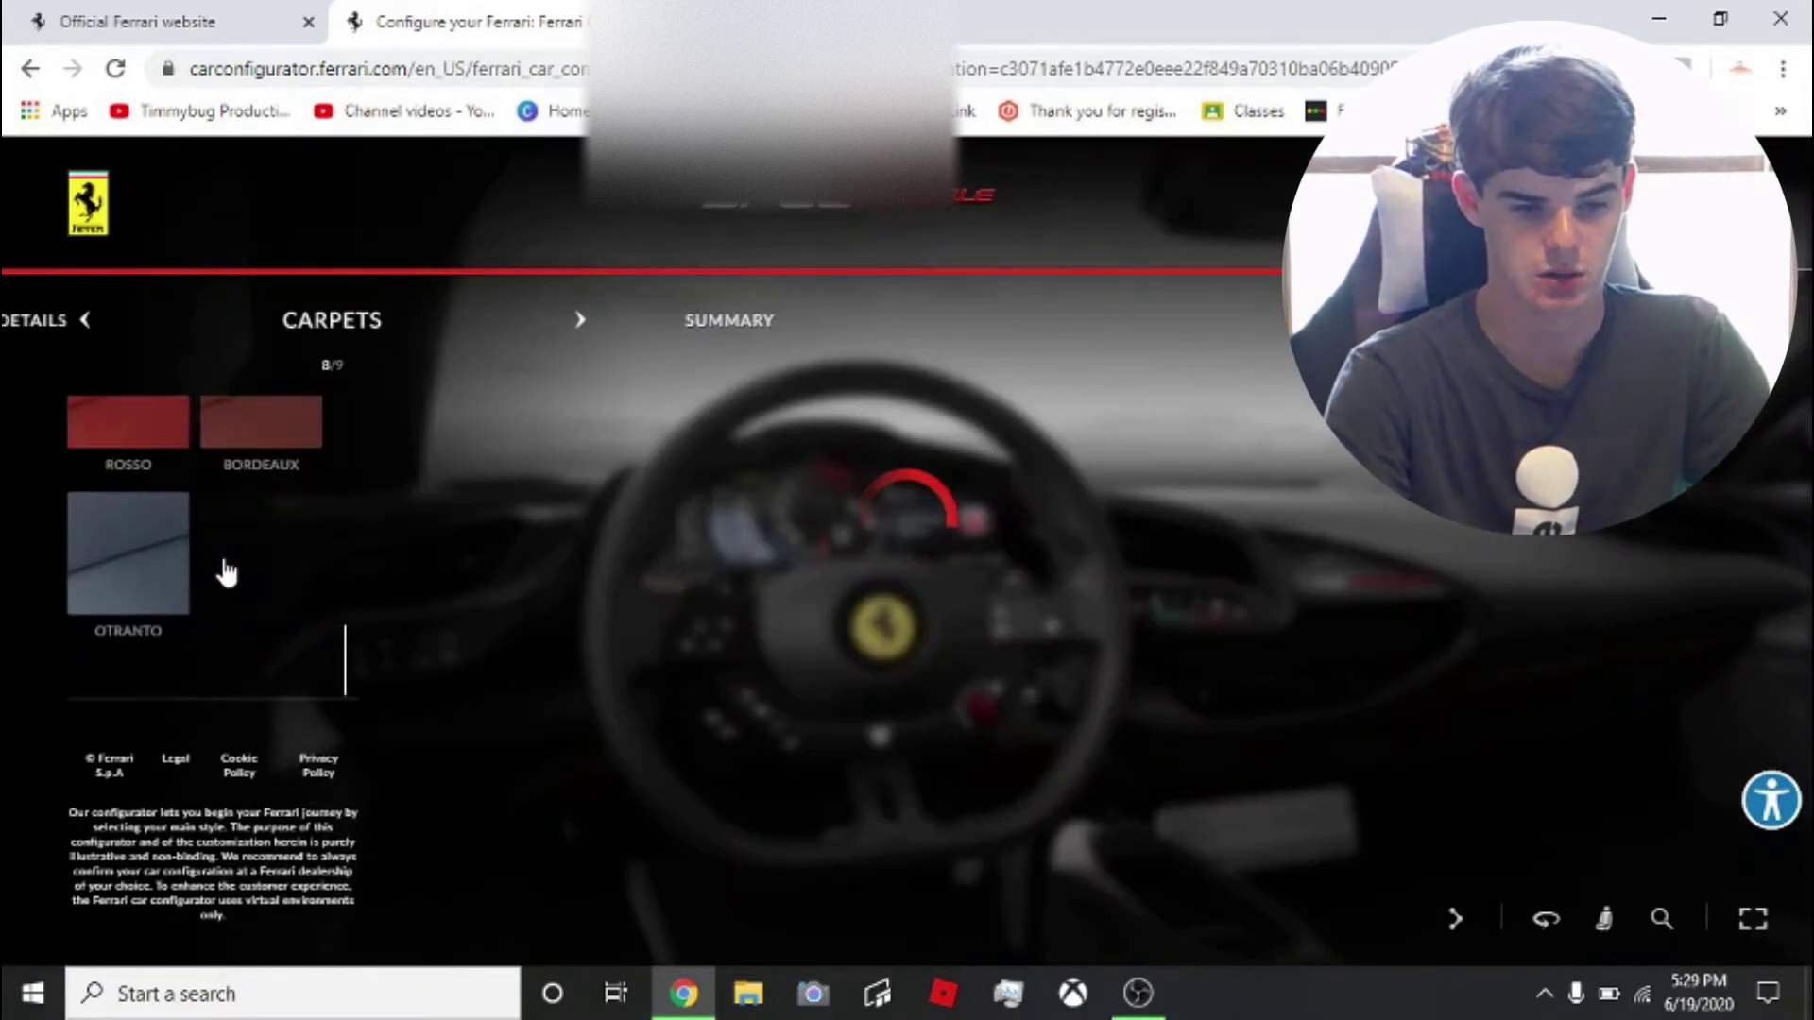
scroll(225, 570, up, 2)
scroll(225, 571, down, 1)
scroll(224, 571, down, 1)
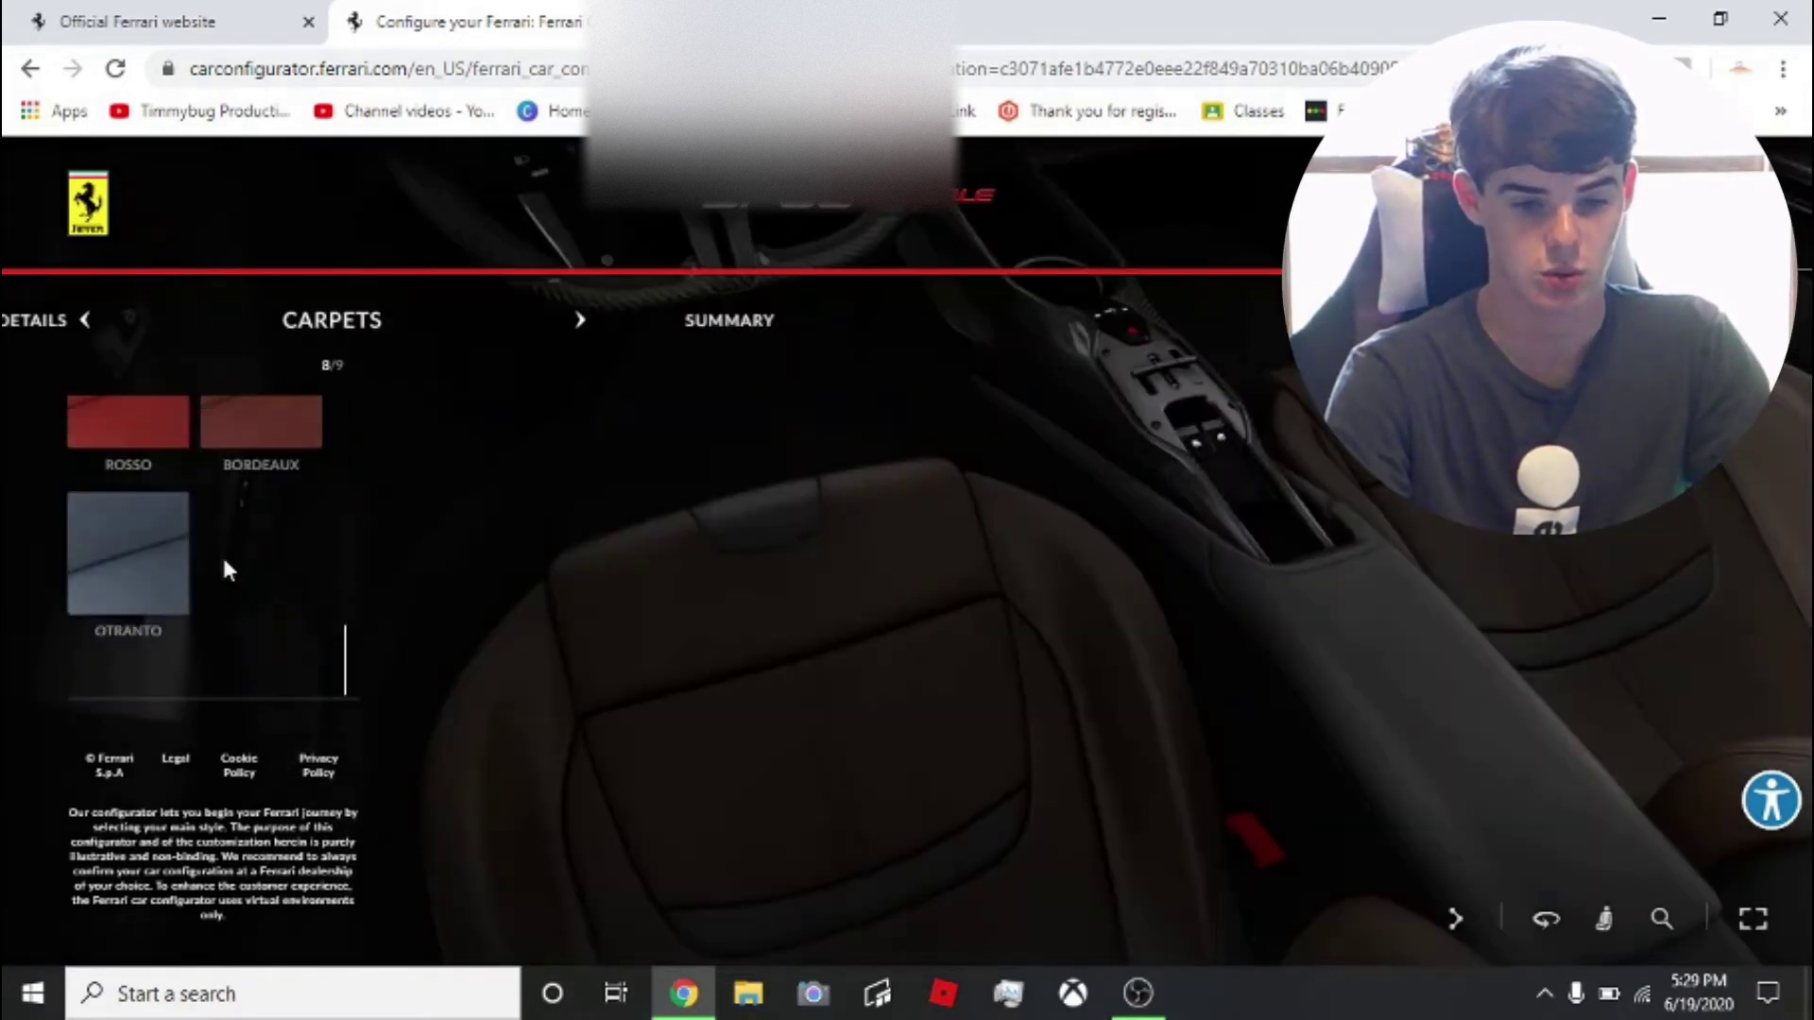
scroll(225, 571, up, 2)
scroll(223, 557, up, 1)
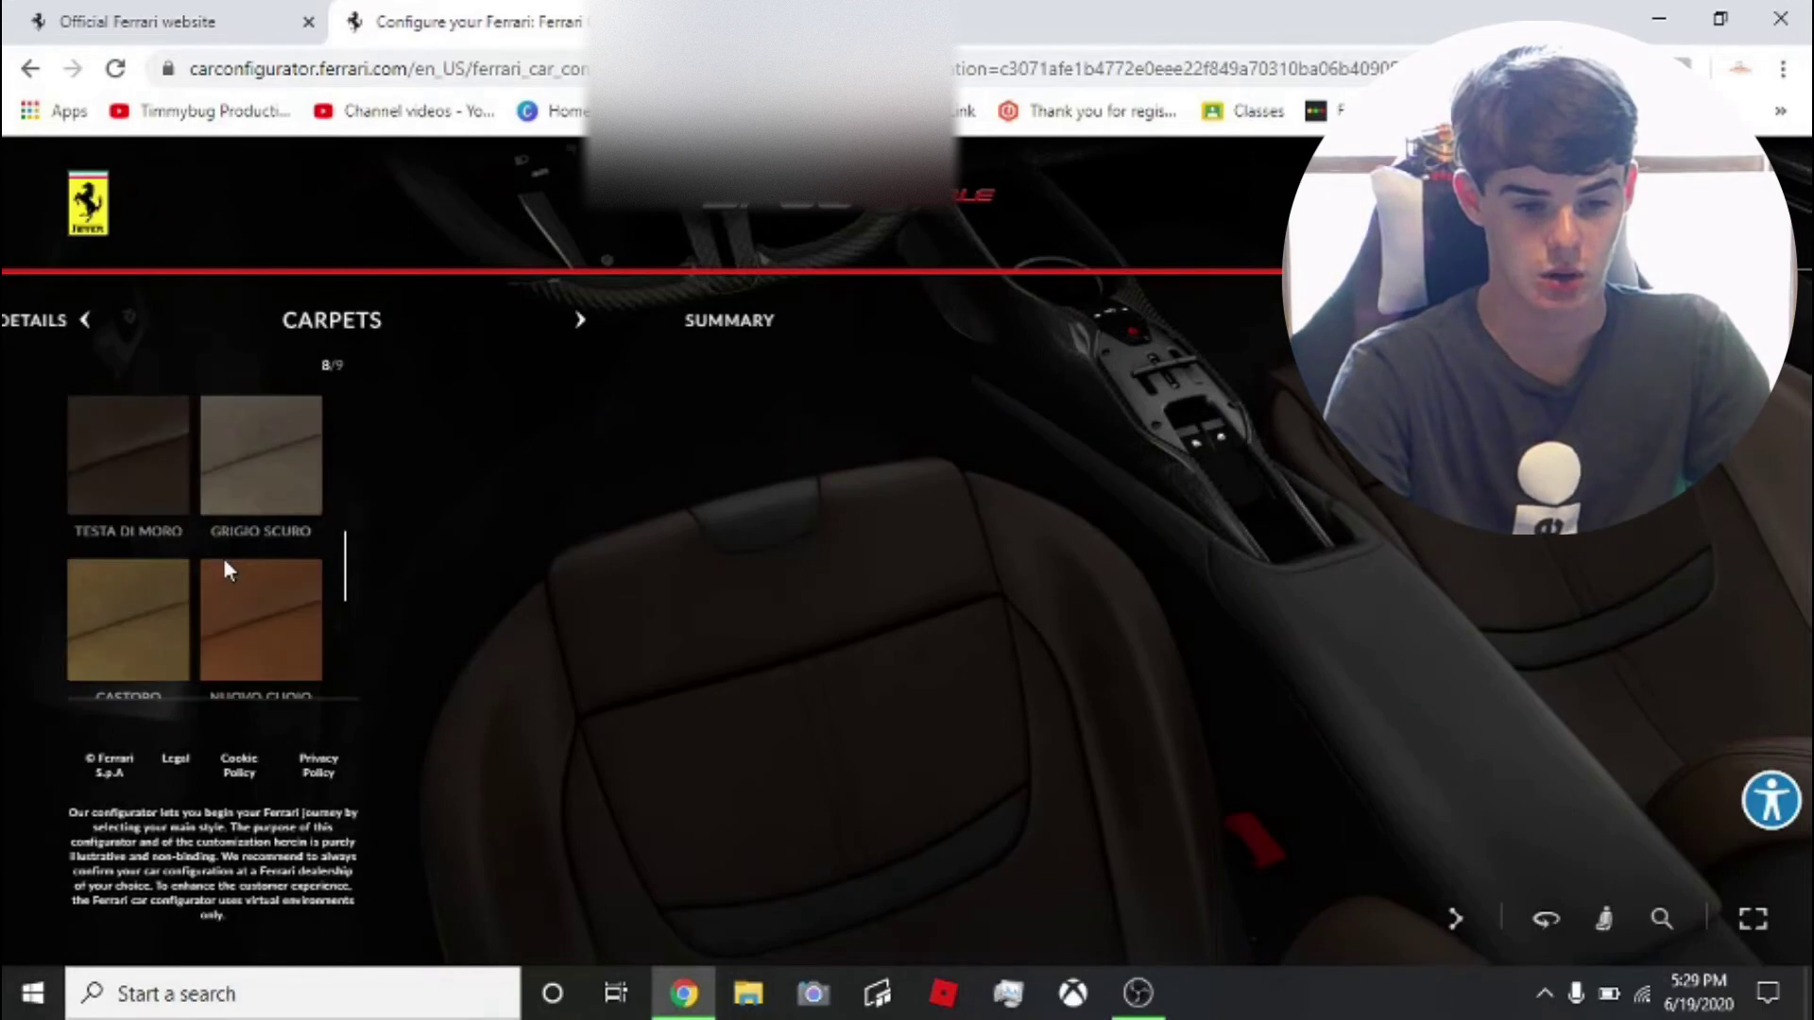
click(142, 484)
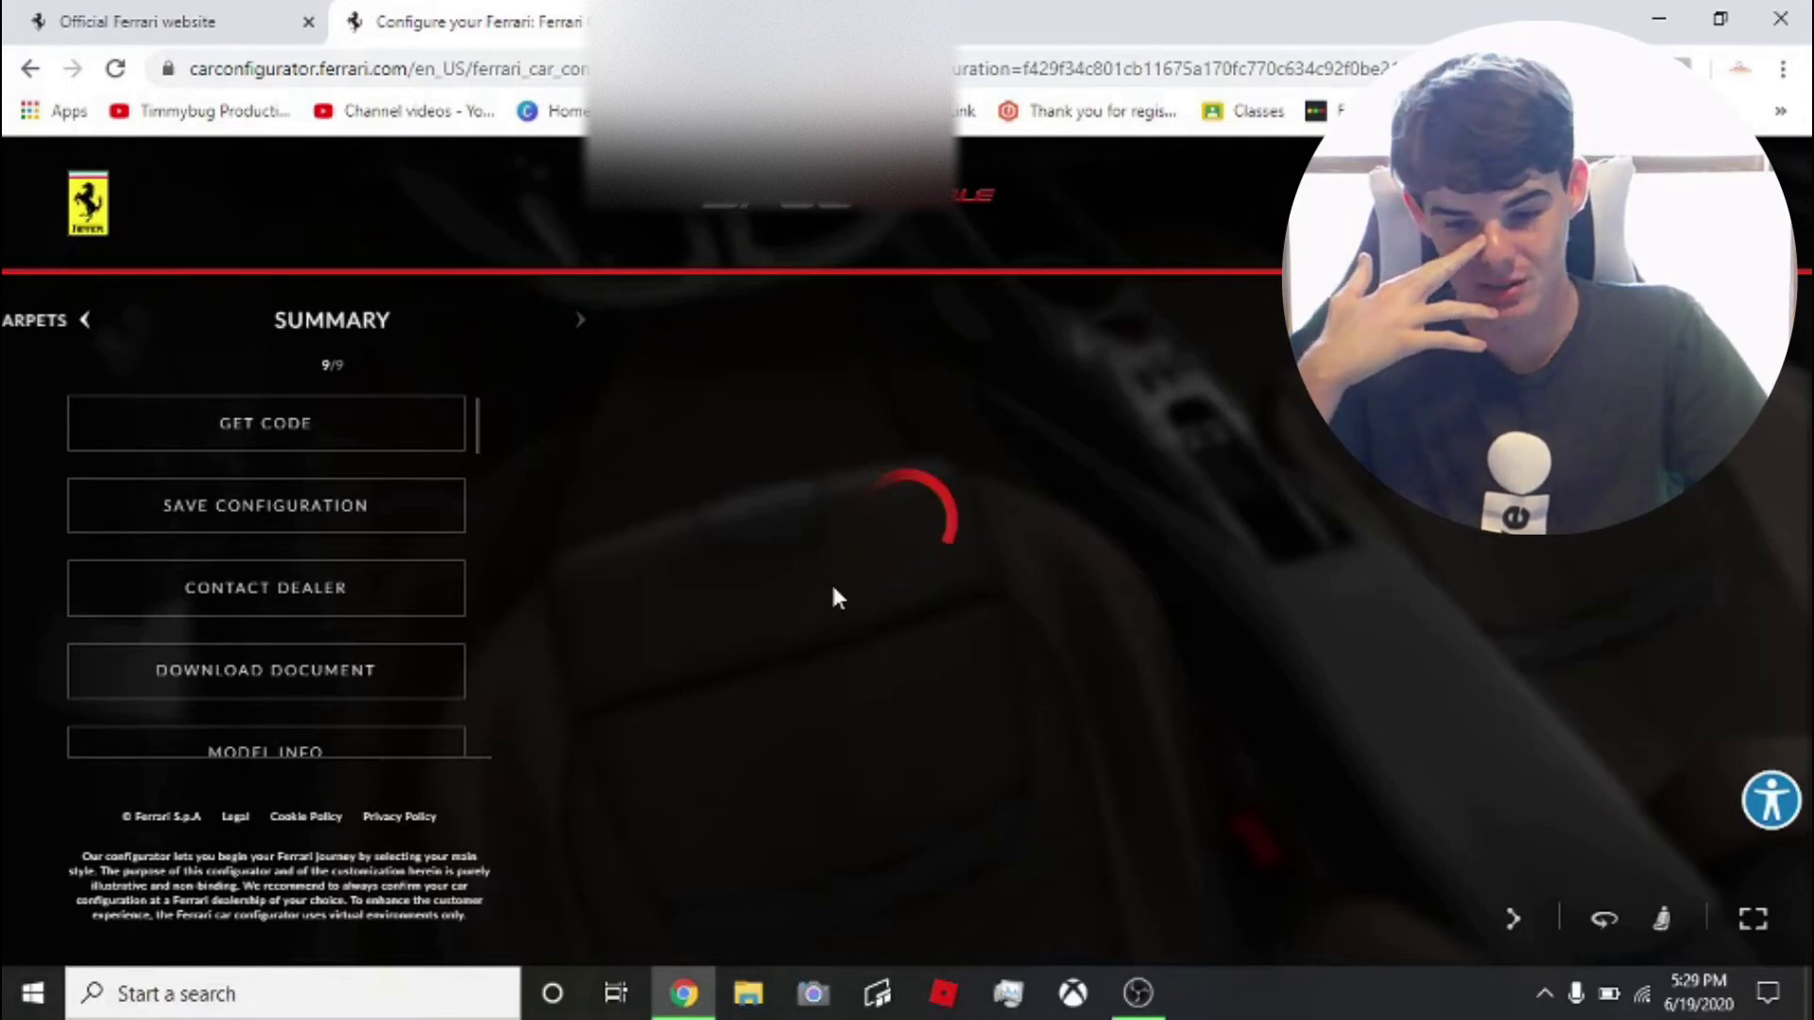
Show the finished green SF90 Stradale in full-screen view
click(1753, 918)
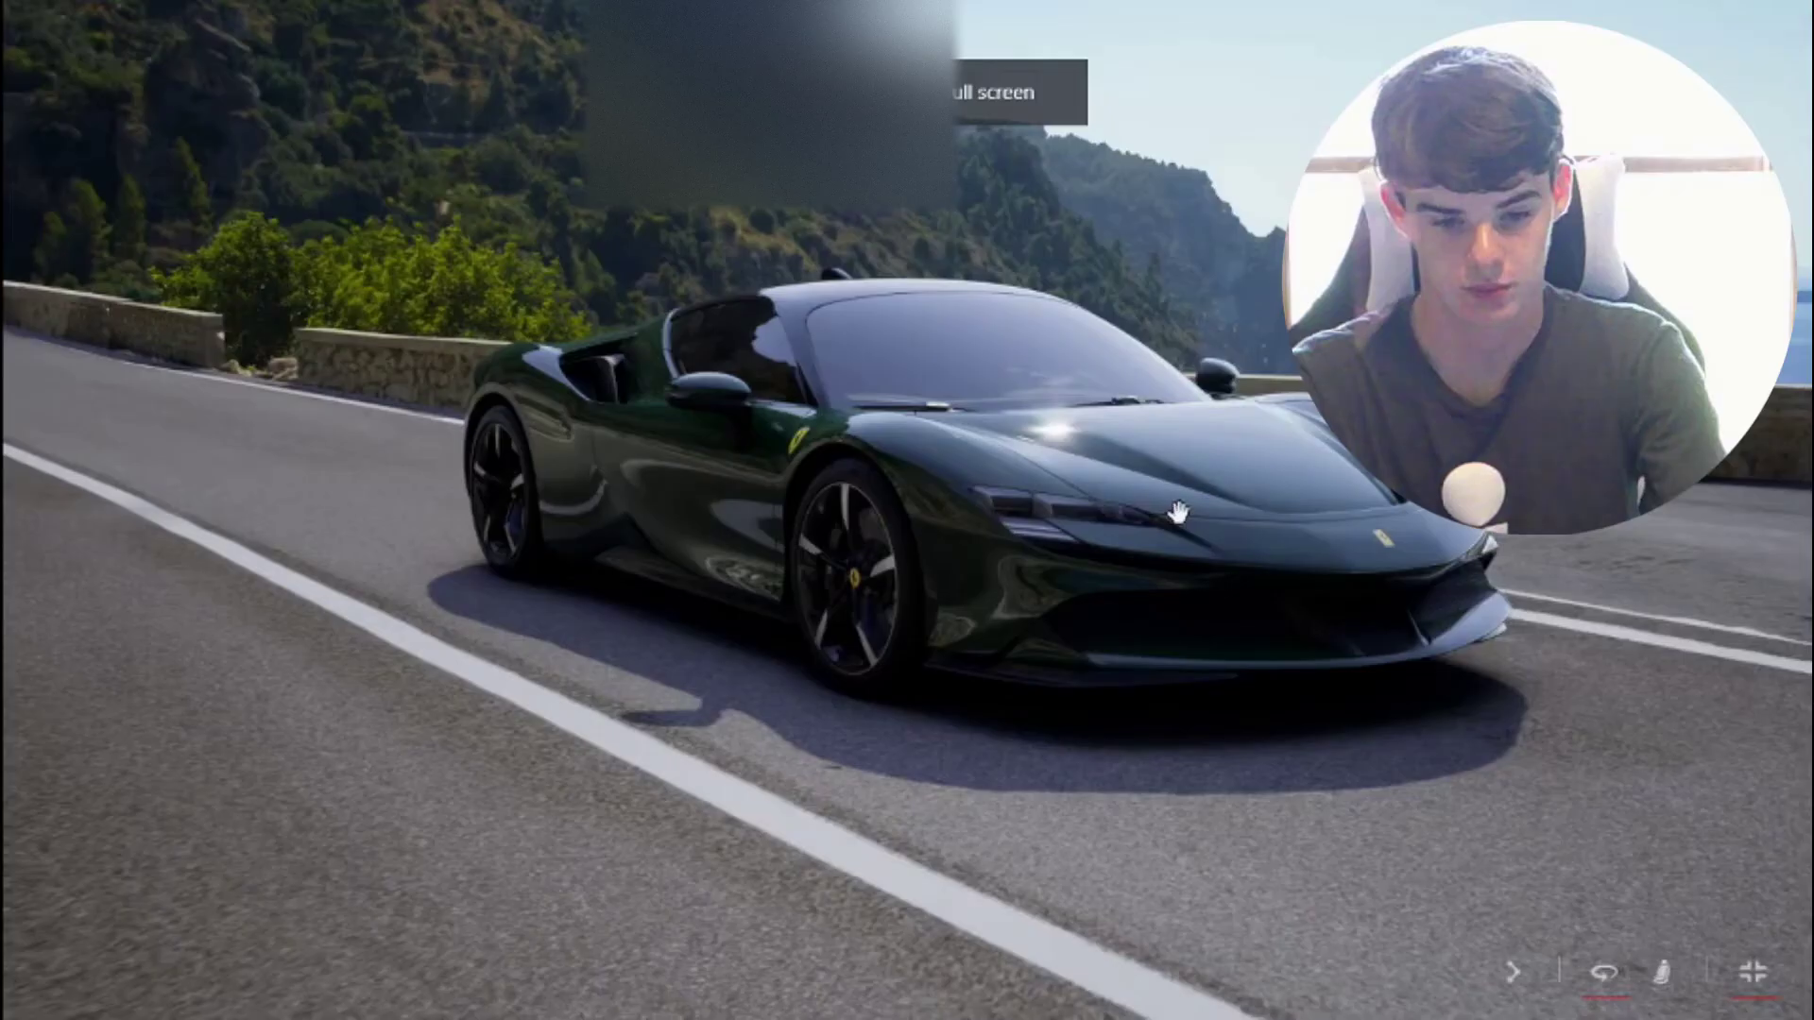